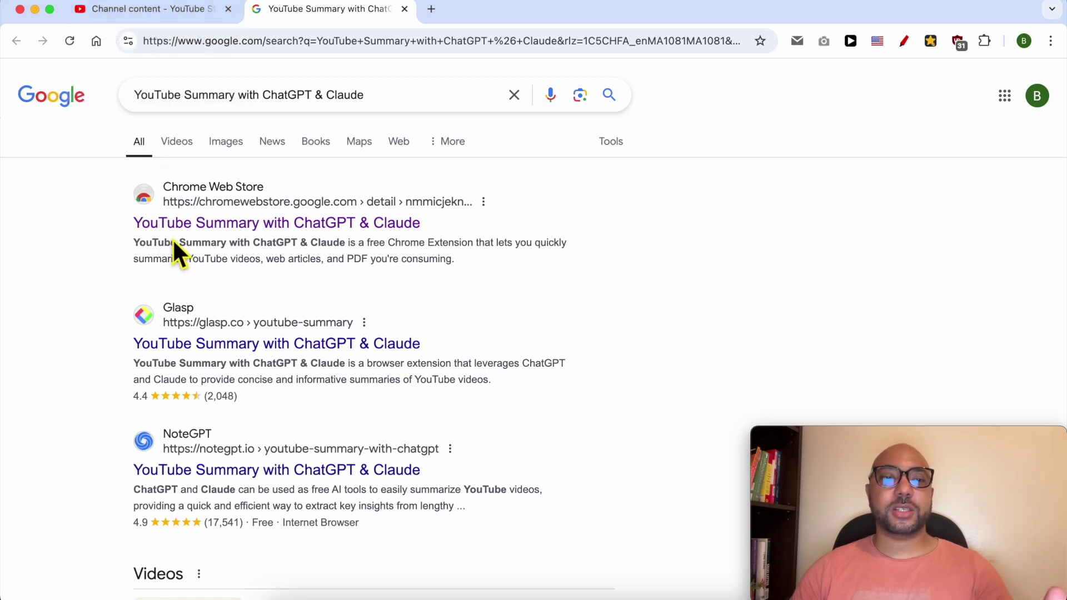
Point out the Chrome Web Store result for YouTube Summary with ChatGPT & Claude.
drag(130, 227, 428, 225)
click(503, 228)
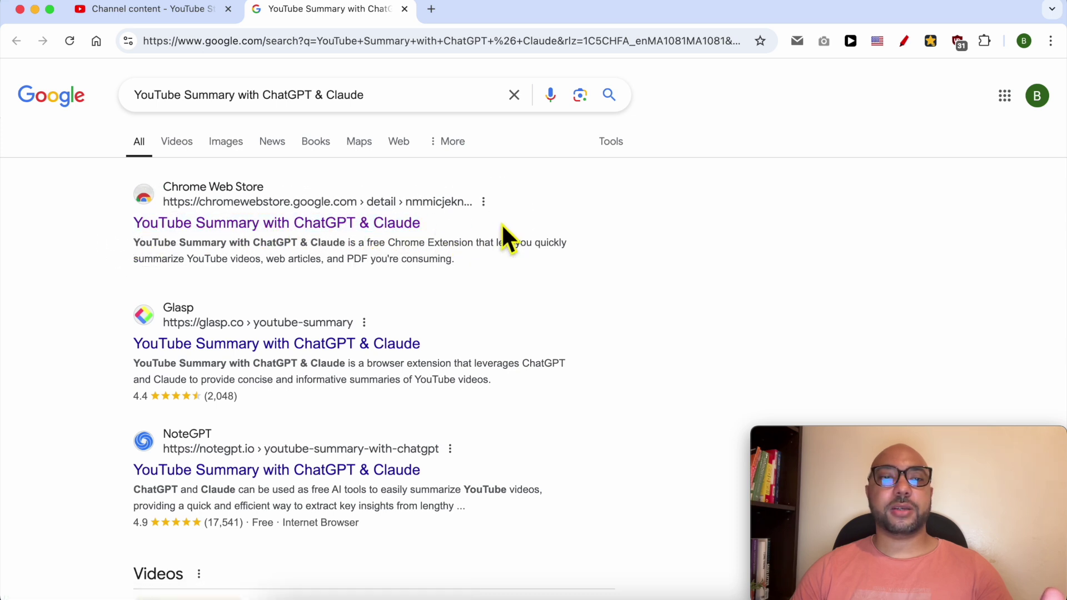
triple_click(285, 97)
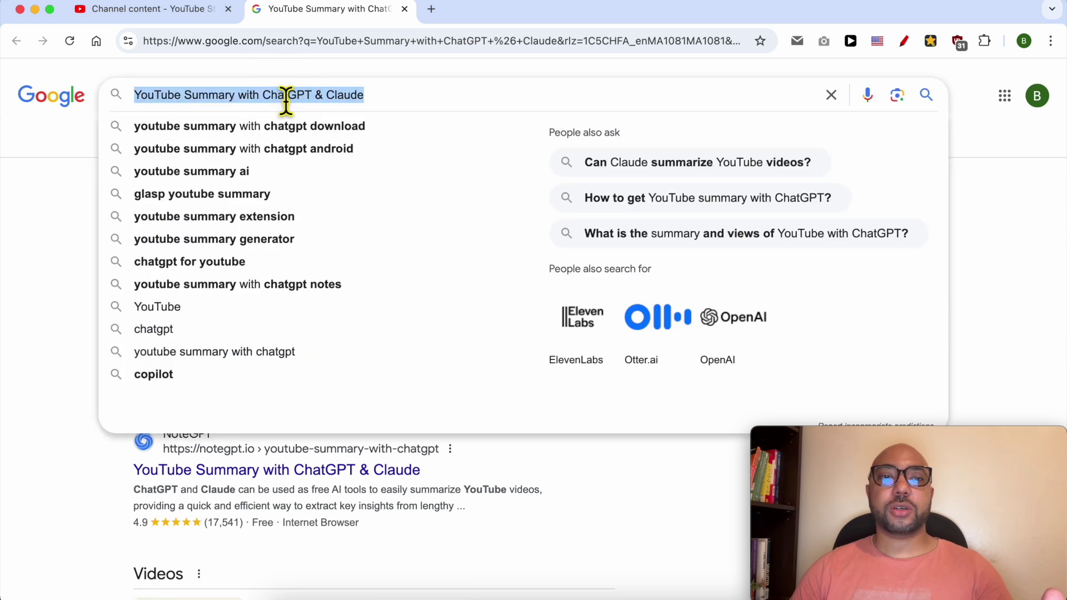
click(26, 209)
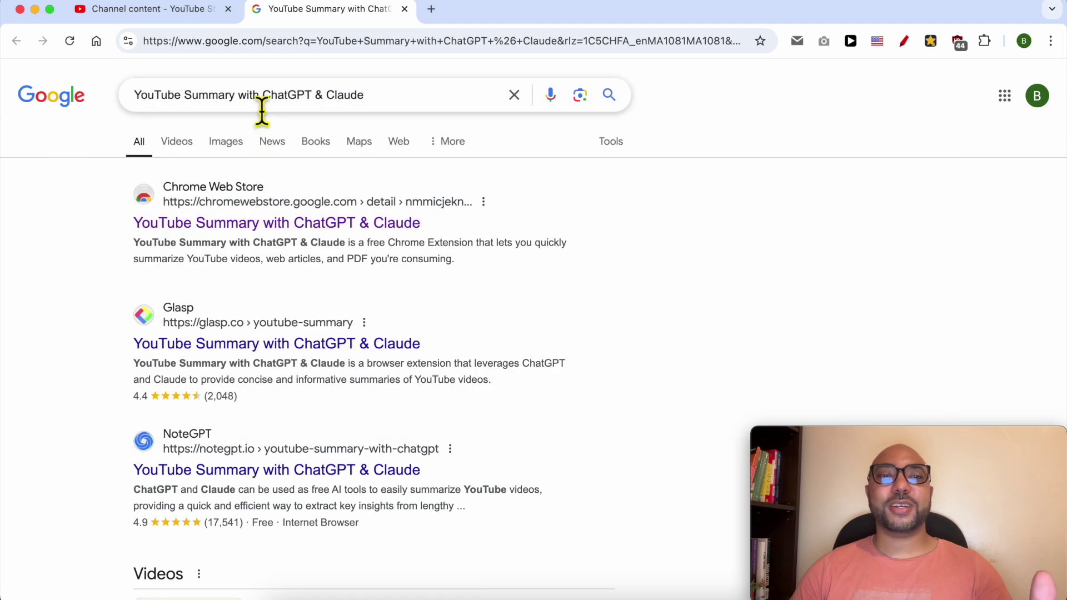
Add the YouTube Summary with ChatGPT & Claude extension to Chrome from its Web Store listing.
click(255, 223)
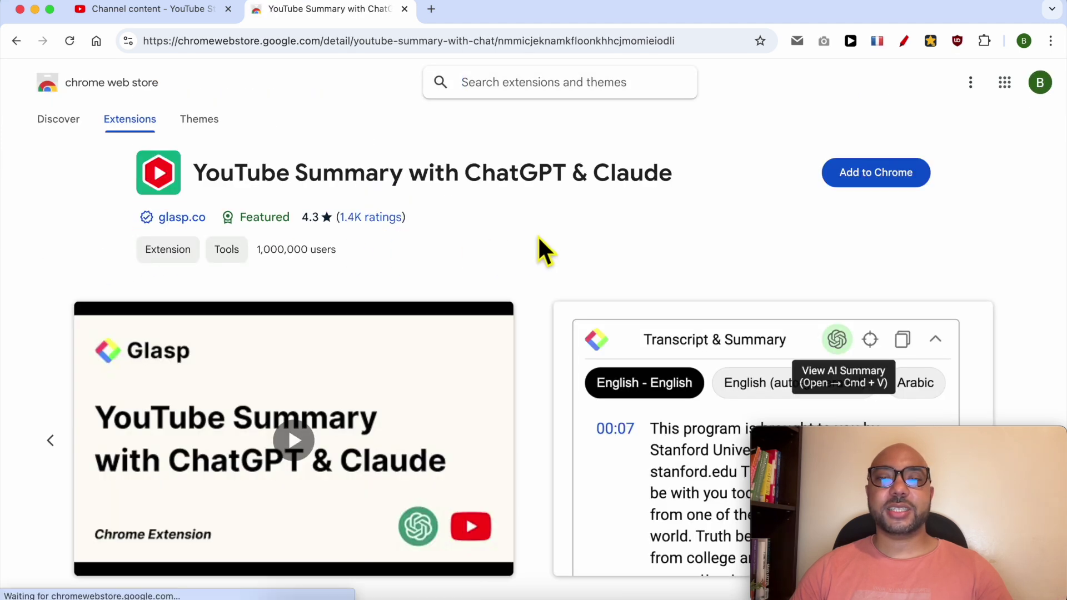
scroll(538, 235, down, 2)
scroll(538, 235, up, 2)
drag(208, 221, 162, 231)
click(494, 261)
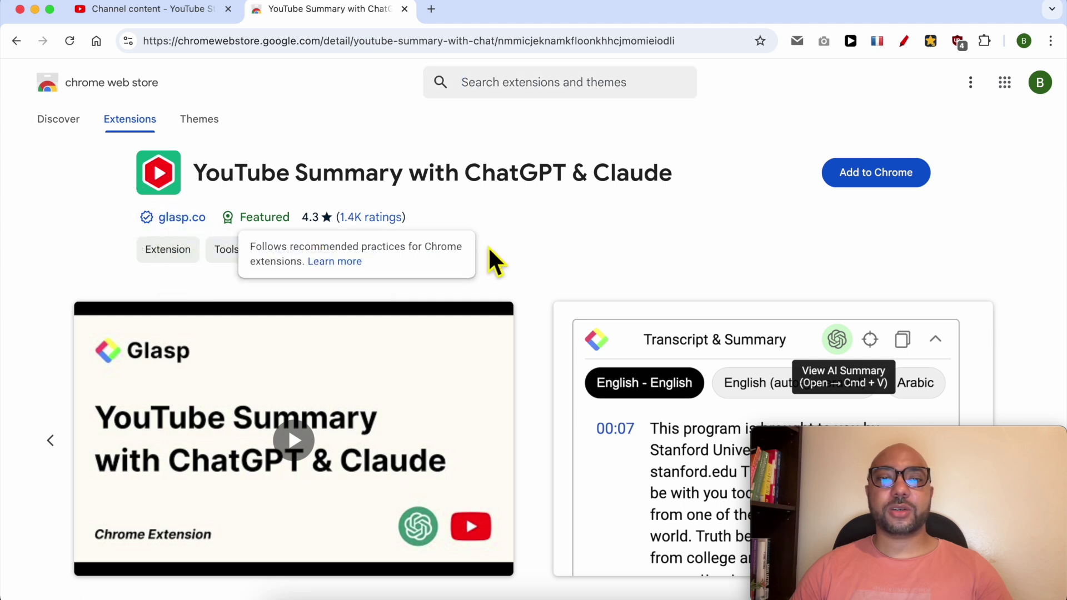
click(845, 180)
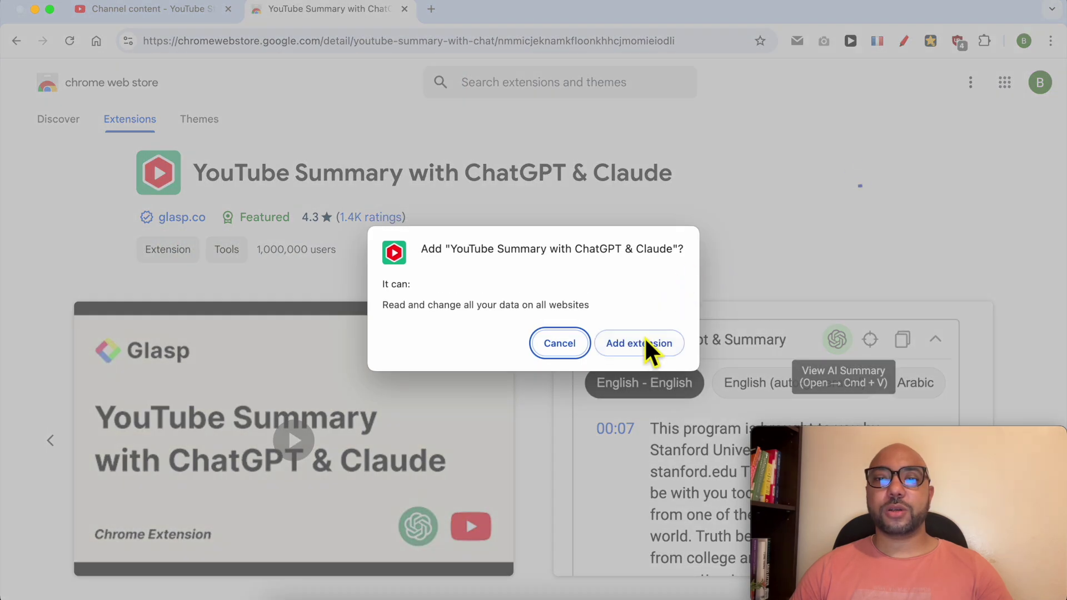
click(644, 343)
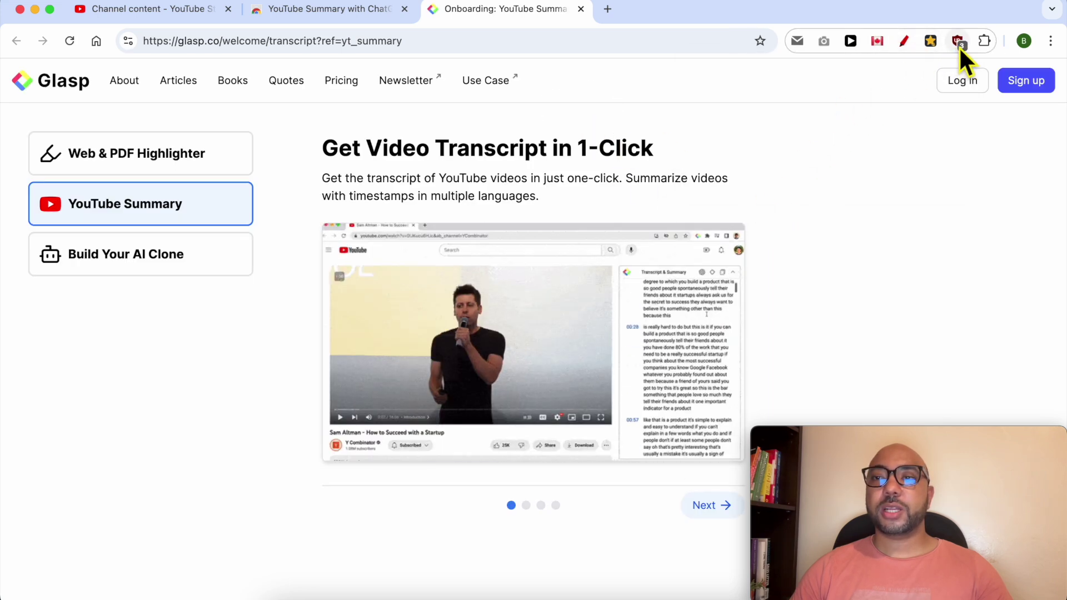
Open the YouTube Summary extension's options at Prompt for Summary and bring up the TextEdit prompt notes.
click(986, 42)
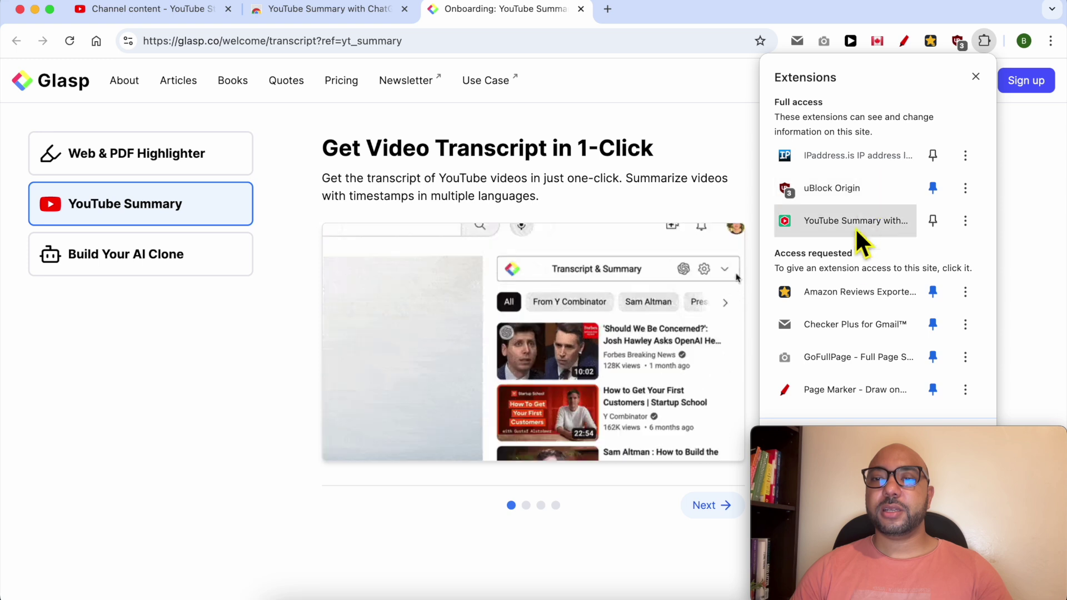
click(852, 226)
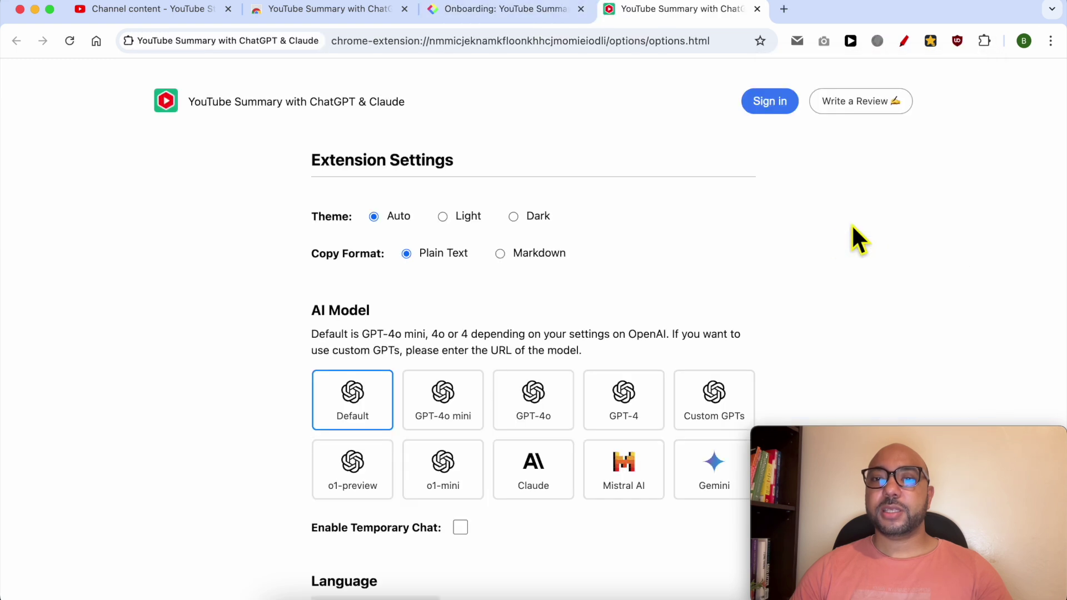
scroll(638, 252, down, 3)
scroll(638, 253, down, 3)
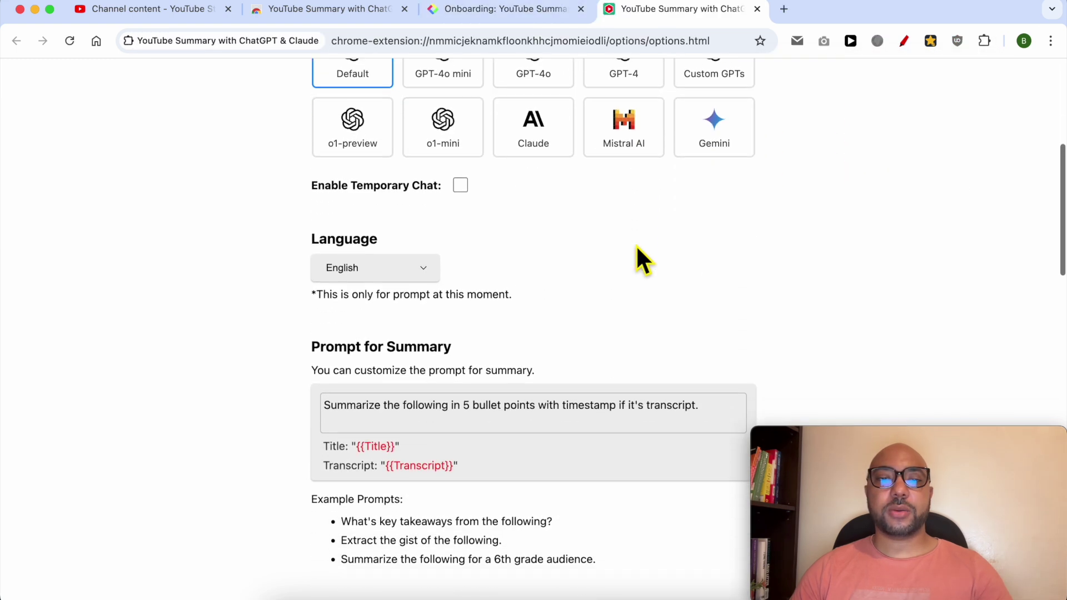
scroll(427, 284, down, 2)
triple_click(340, 236)
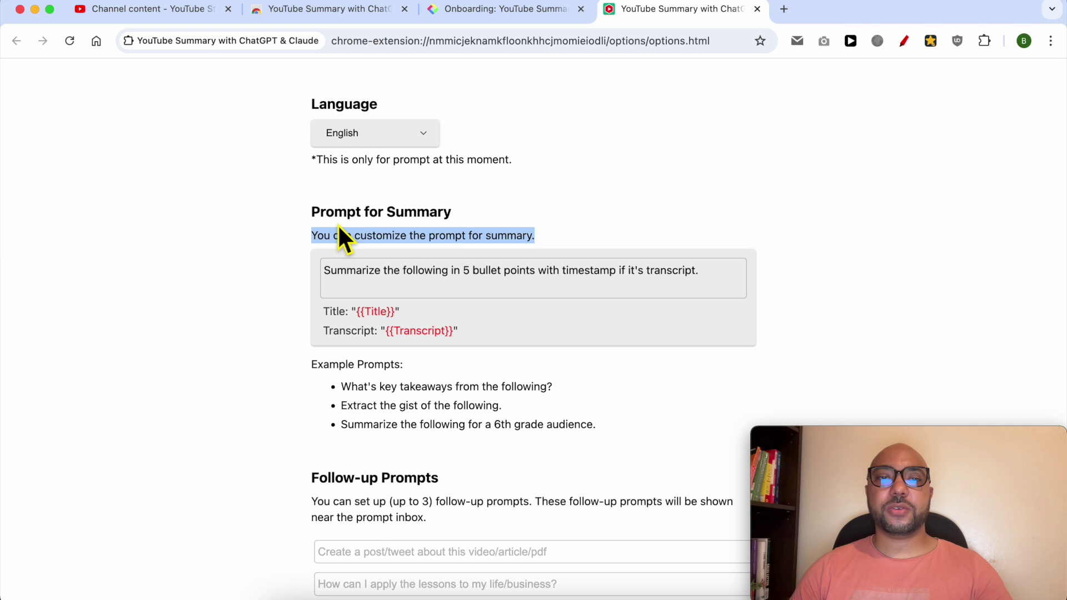
triple_click(340, 216)
click(432, 223)
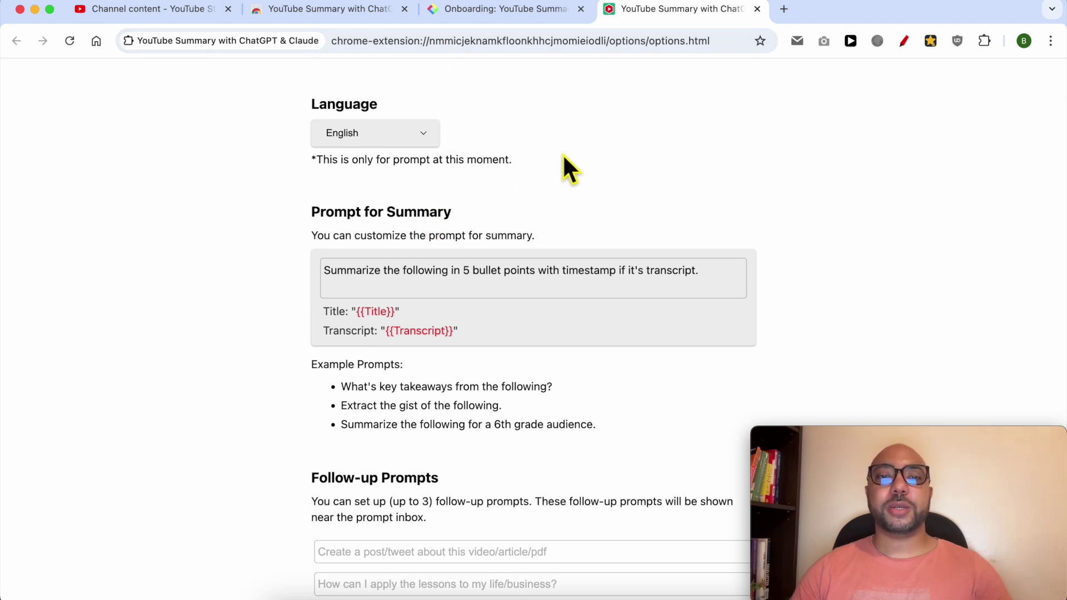
click(423, 289)
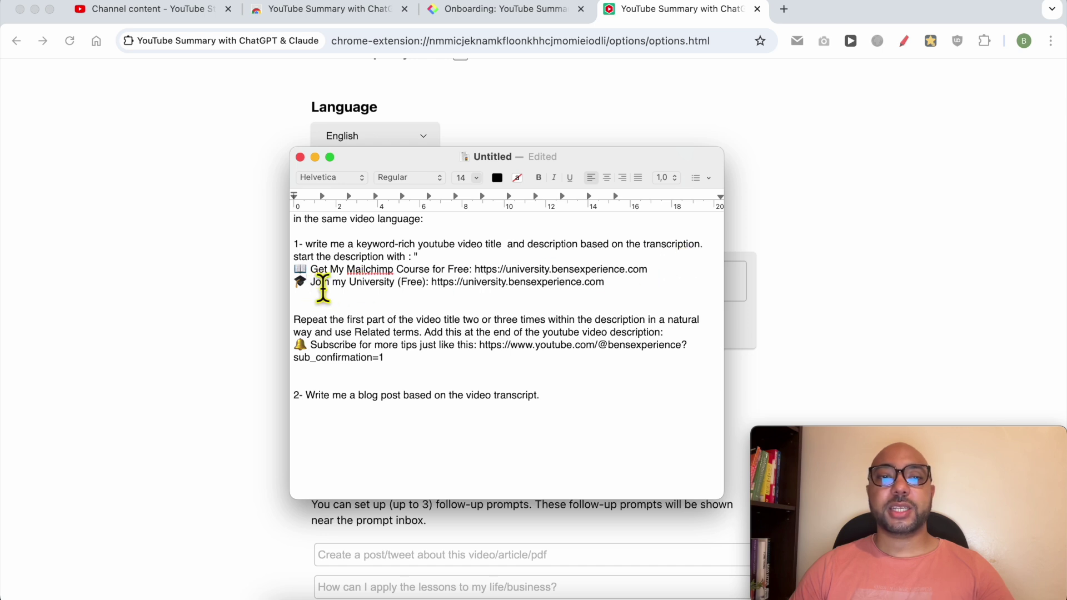
Review the draft's link lines, repeat-title instruction, subscribe link and blog post request in TextEdit.
drag(605, 283, 288, 287)
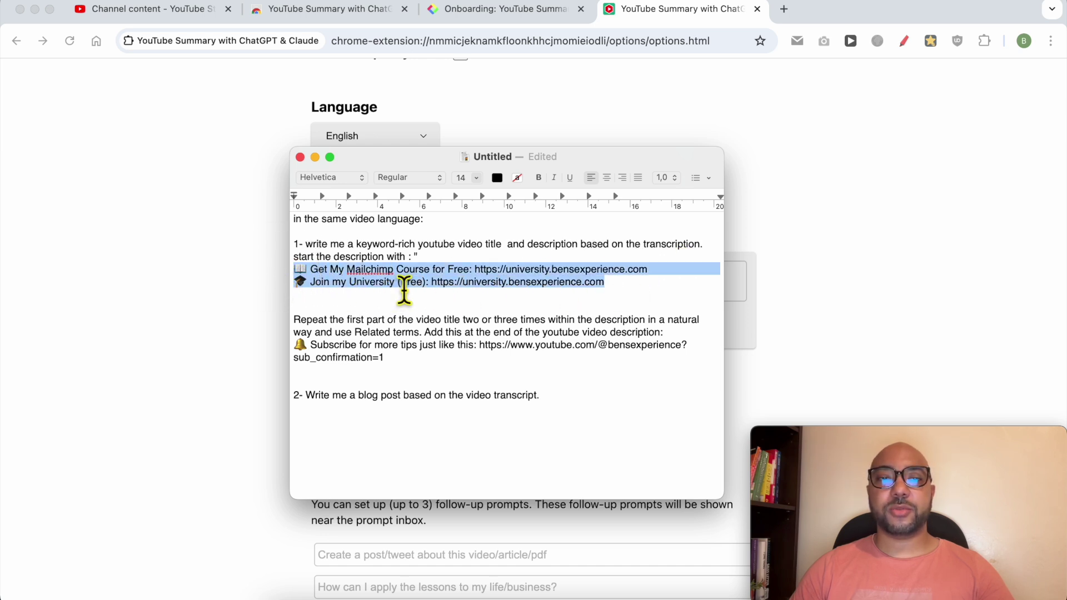
click(327, 320)
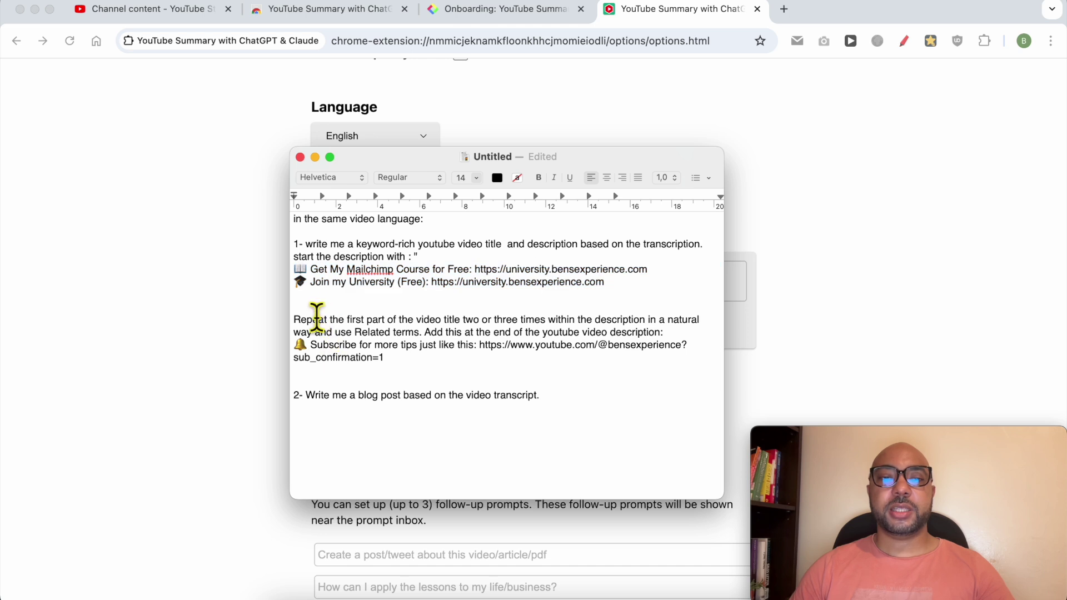
mouse_move(302, 327)
mouse_down()
mouse_move(705, 334)
mouse_move(355, 340)
mouse_move(432, 345)
mouse_move(451, 370)
mouse_move(647, 369)
mouse_up()
key(Right)
triple_click(439, 361)
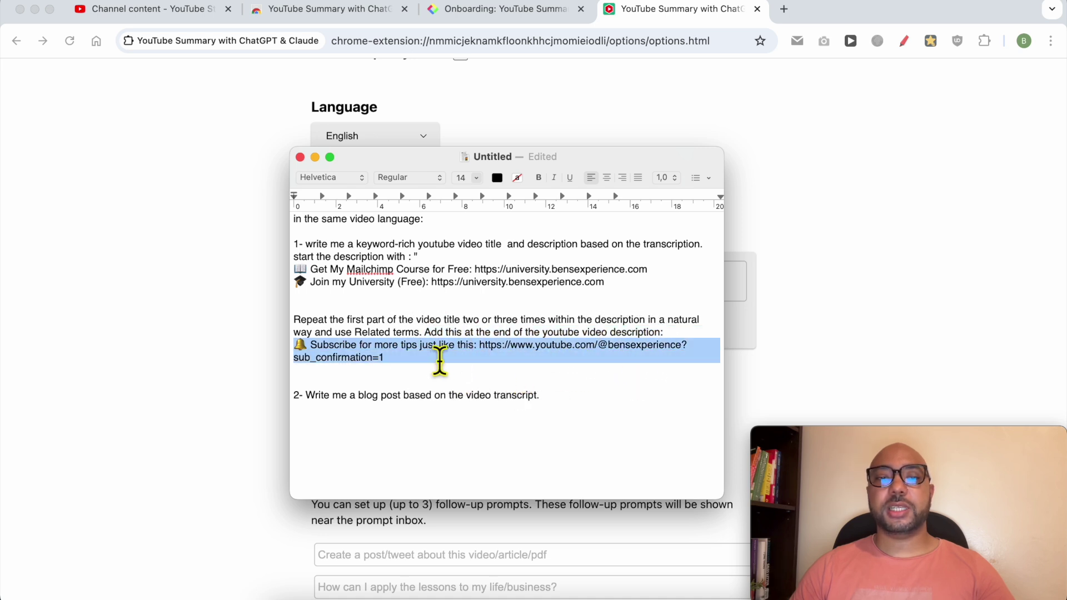
drag(400, 385, 328, 434)
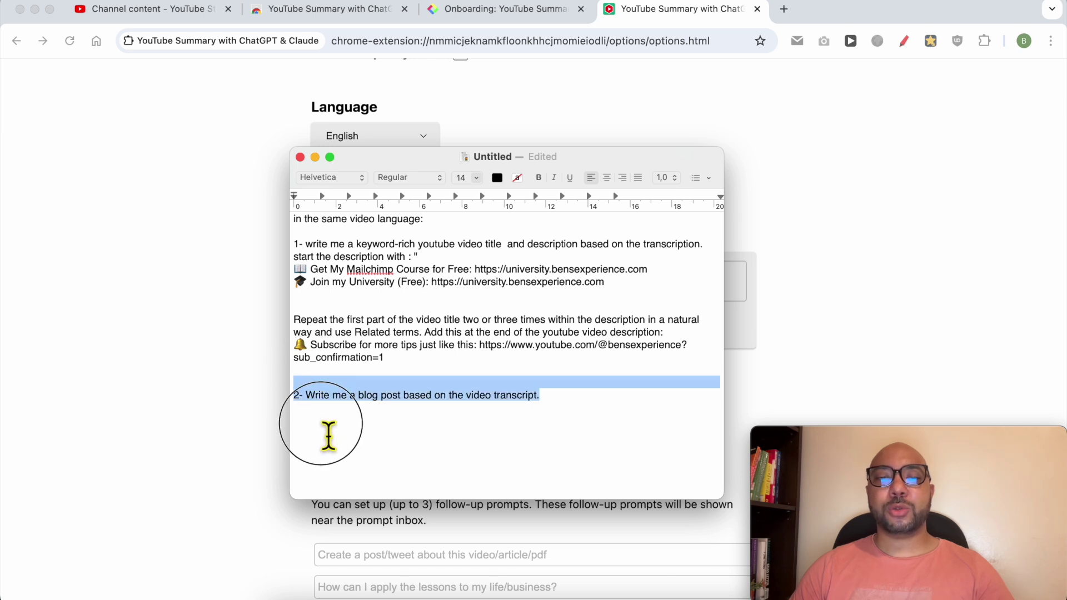
click(417, 361)
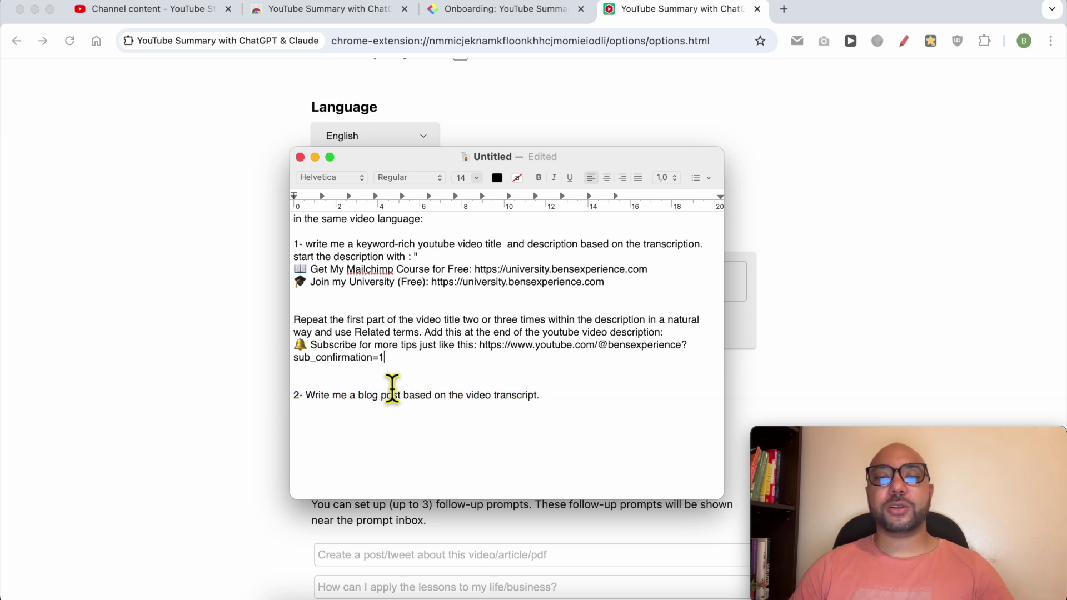
triple_click(356, 398)
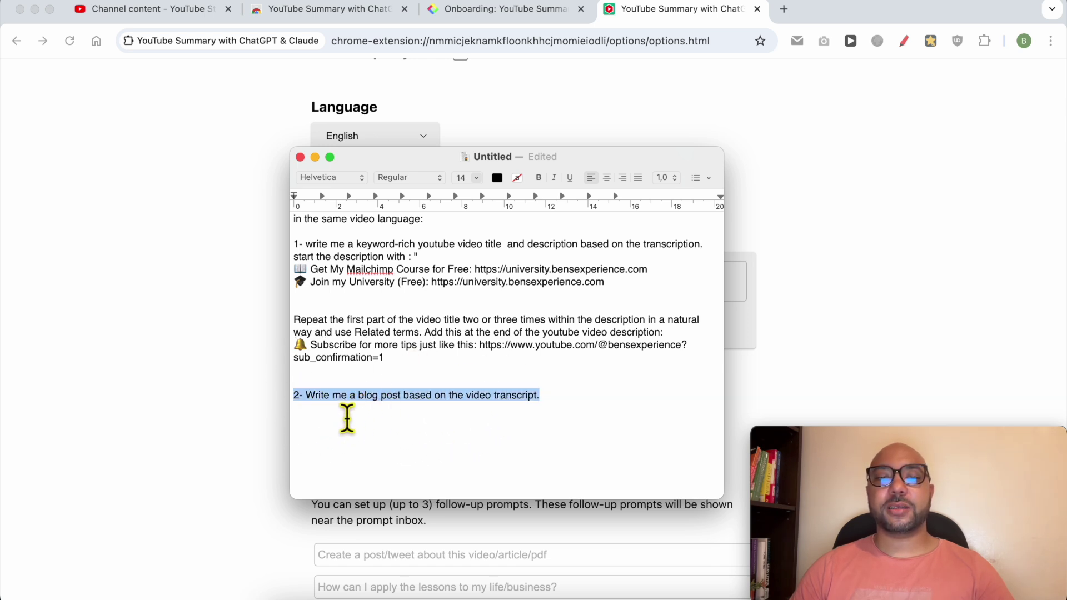
Copy the prompt from the top through the subscribe link, leaving out the blog post request.
drag(398, 361, 311, 217)
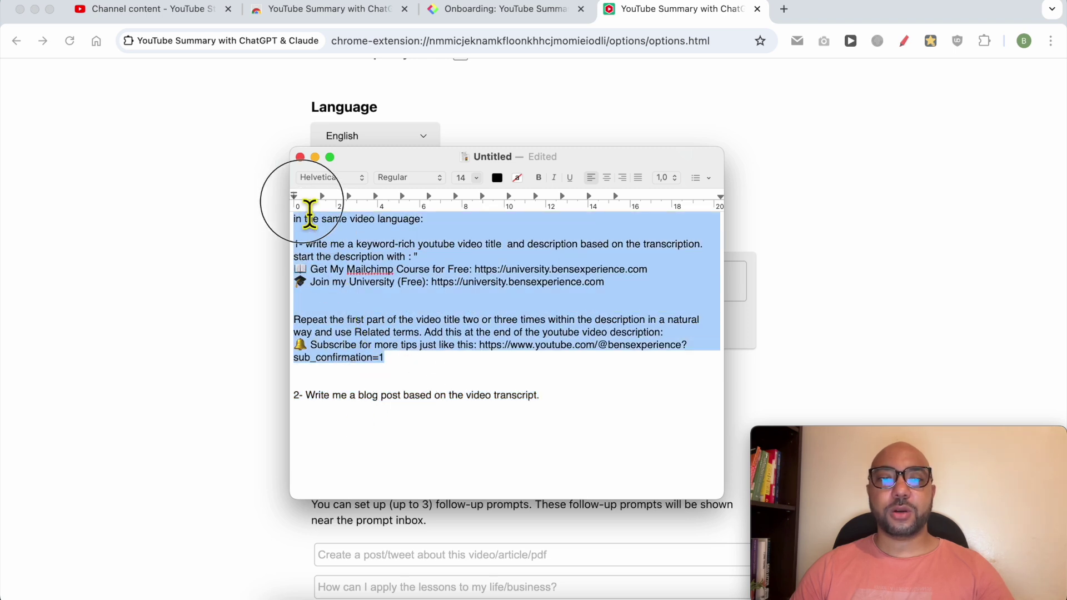
right_click(351, 281)
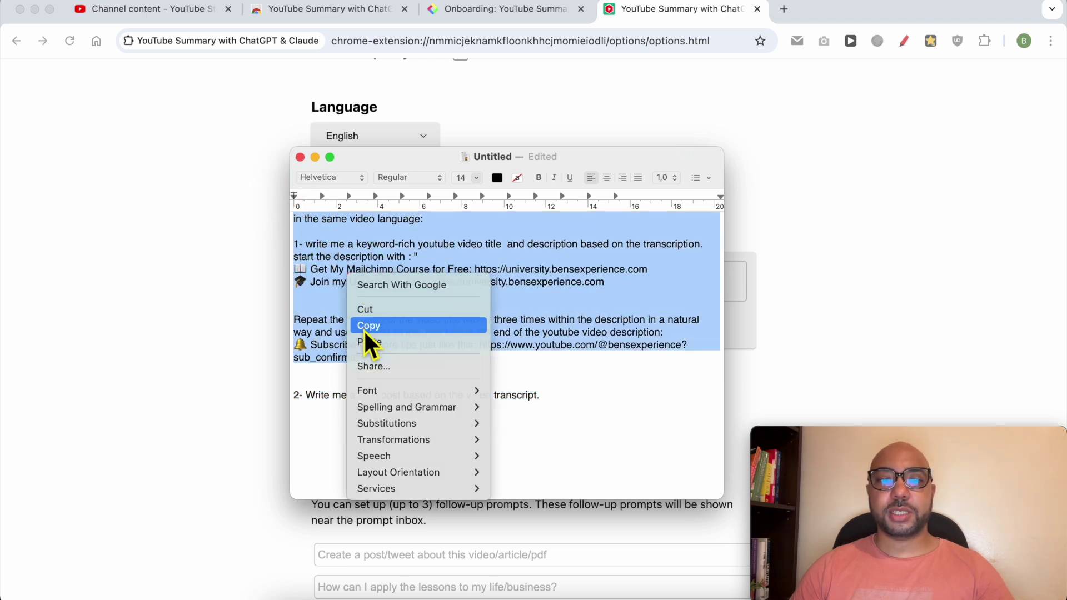
click(364, 329)
click(271, 295)
Paste the copied custom prompt into the Prompt for Summary box.
right_click(374, 278)
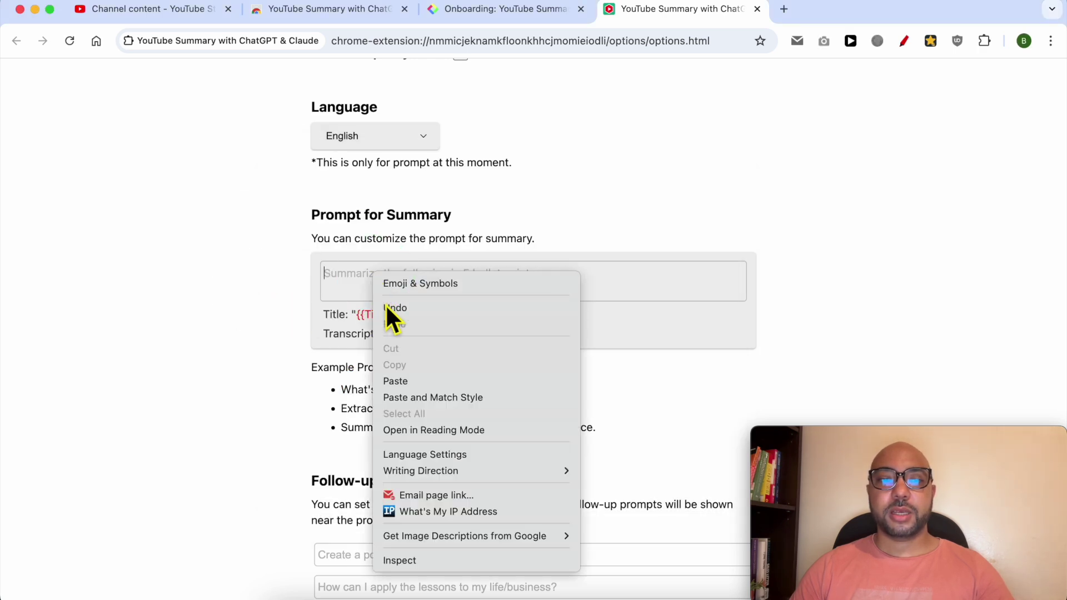
click(419, 381)
scroll(838, 315, down, 3)
scroll(841, 315, down, 10)
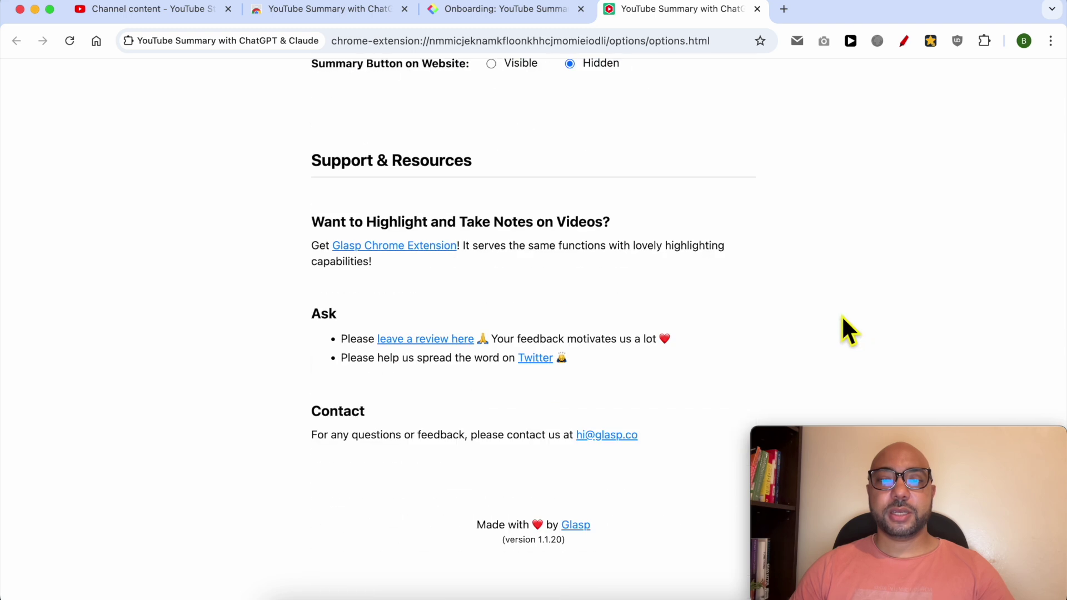
scroll(629, 436, up, 15)
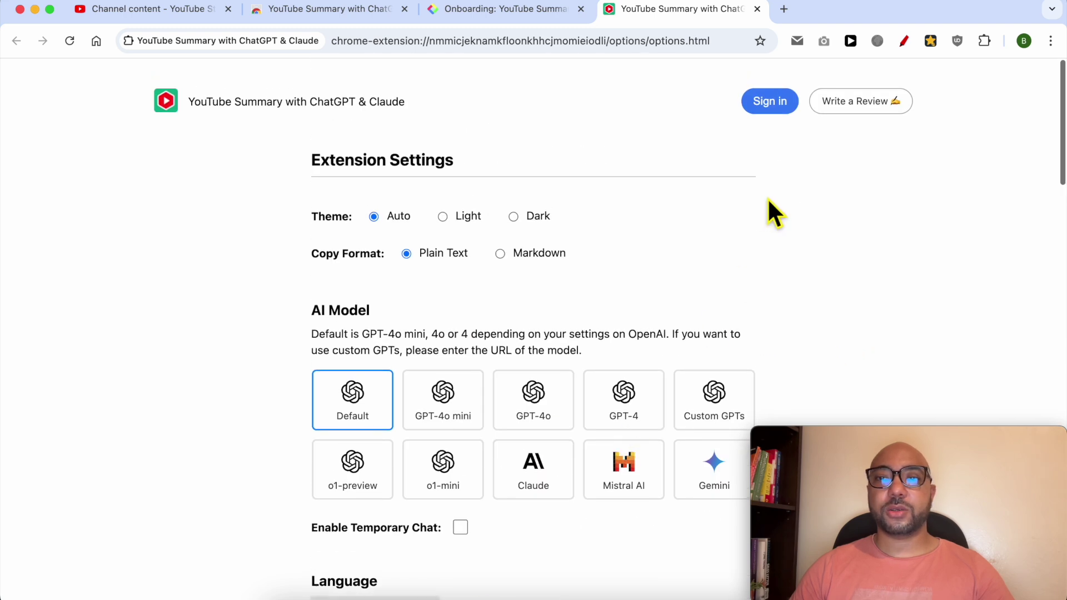
Close the options, Onboarding and Web Store tabs to return to YouTube Studio.
click(757, 9)
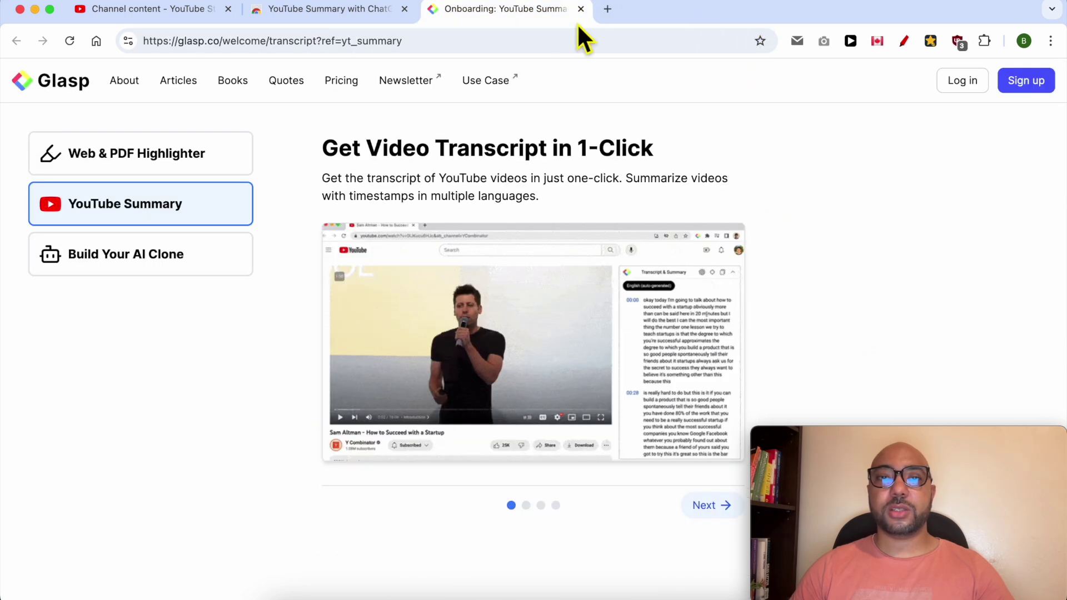
click(580, 9)
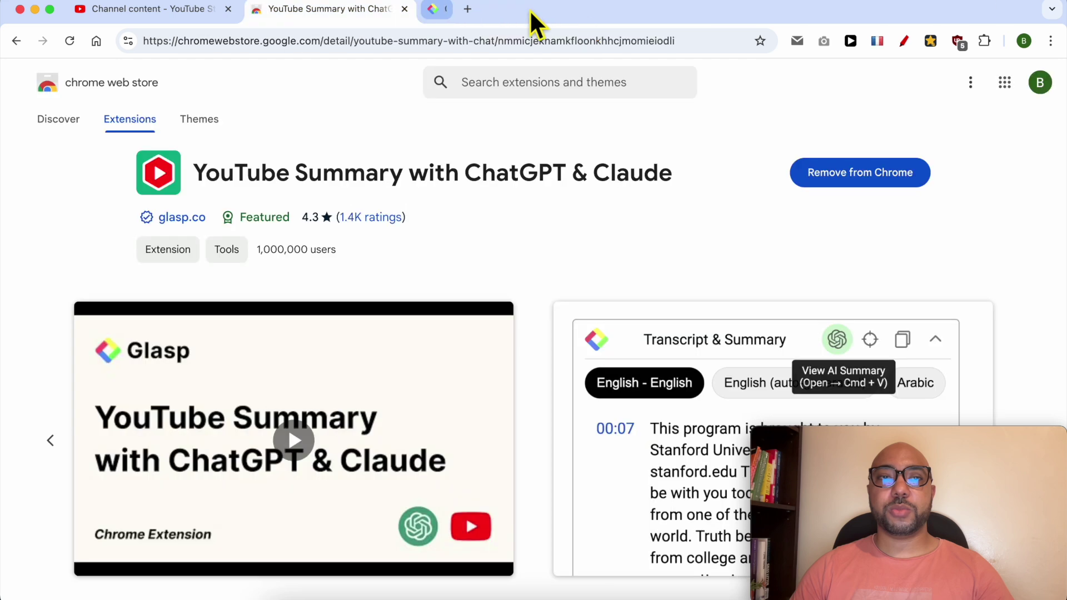
click(407, 9)
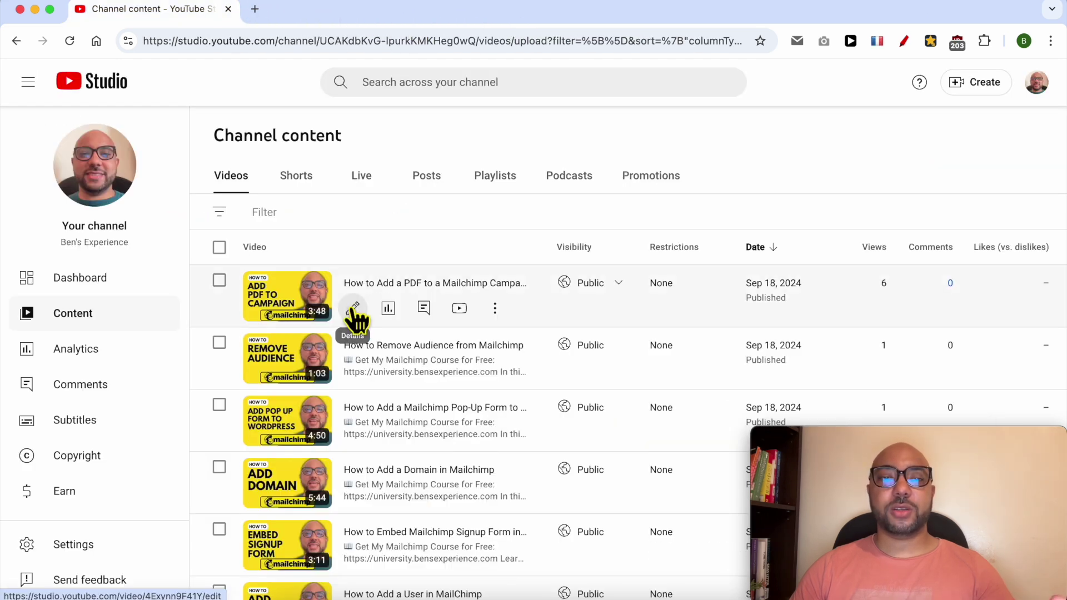
Open the Mailchimp PDF video's Studio details, then its public YouTube watch page.
click(353, 309)
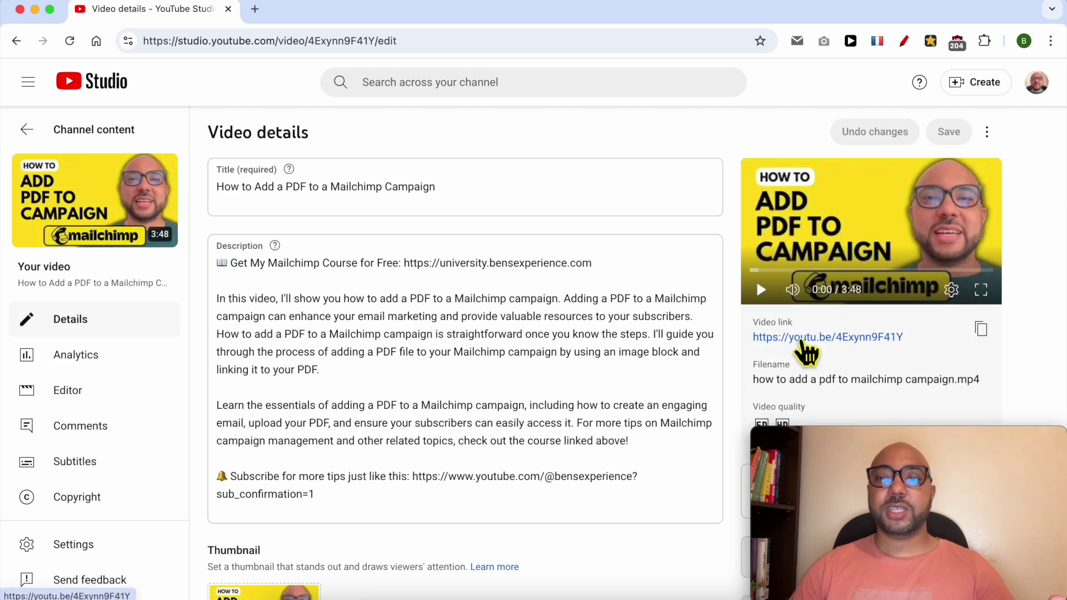
click(802, 338)
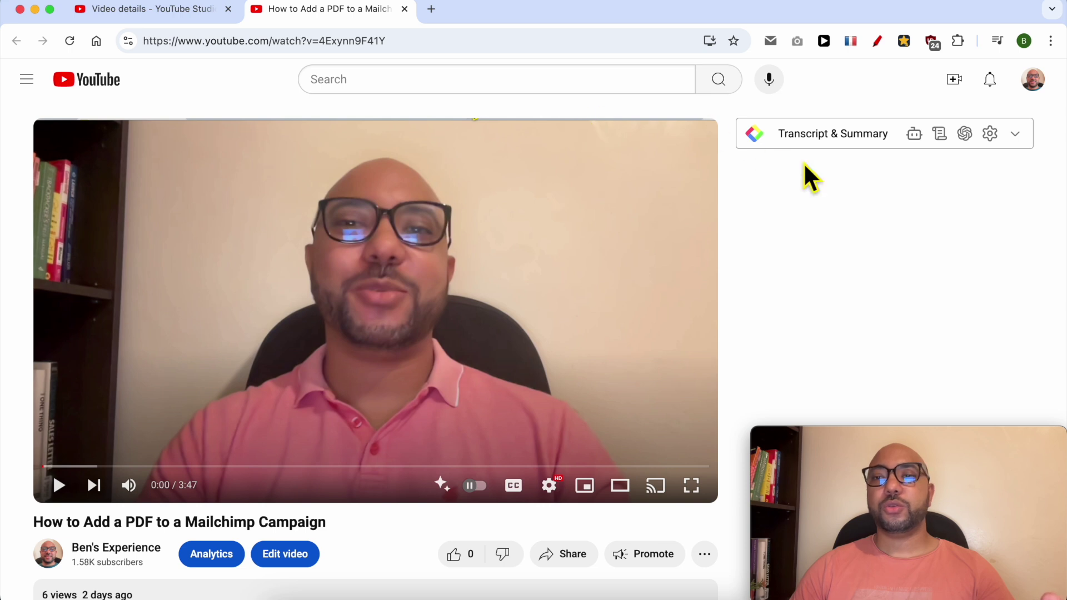
Send the Mailchimp PDF video to ChatGPT via Summarize Video, then return to the video.
click(964, 134)
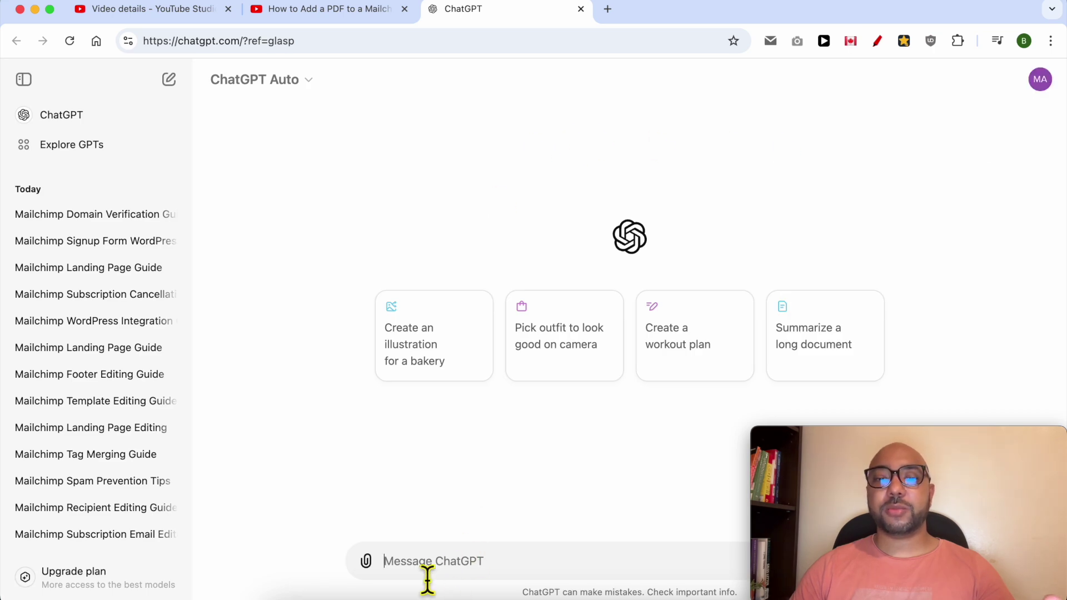
click(329, 10)
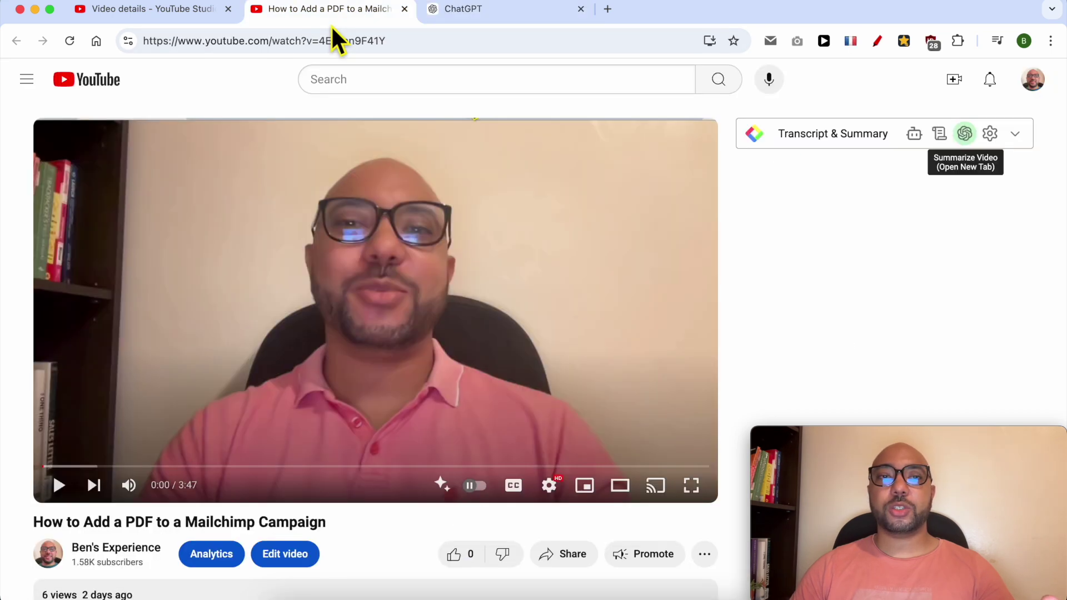
Resend the transcript to ChatGPT and highlight the submitted instructions, title line and transcript.
click(966, 135)
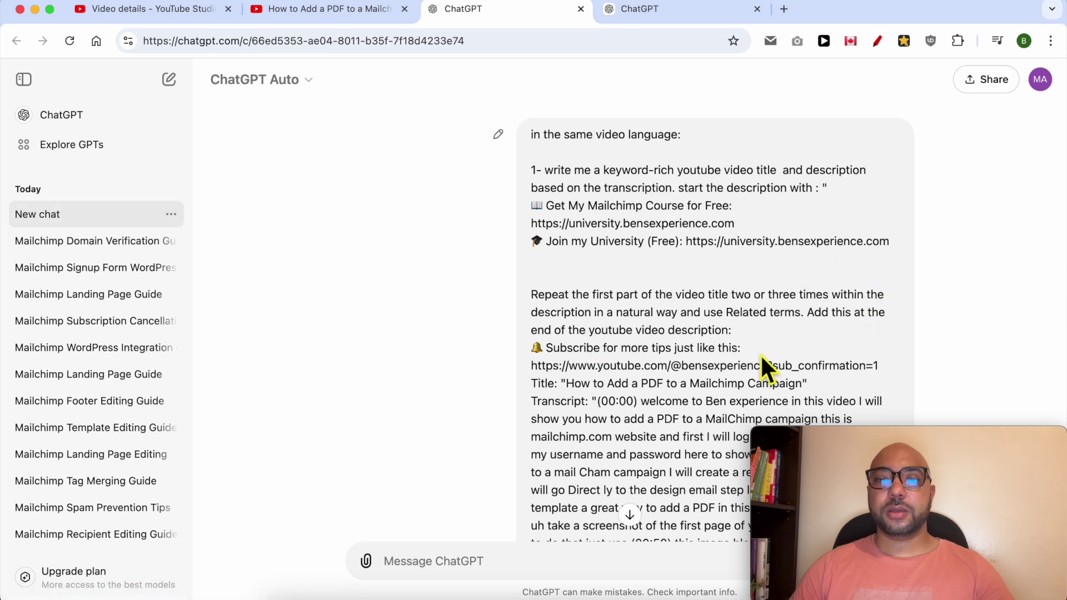
drag(622, 294, 663, 352)
drag(877, 368, 535, 129)
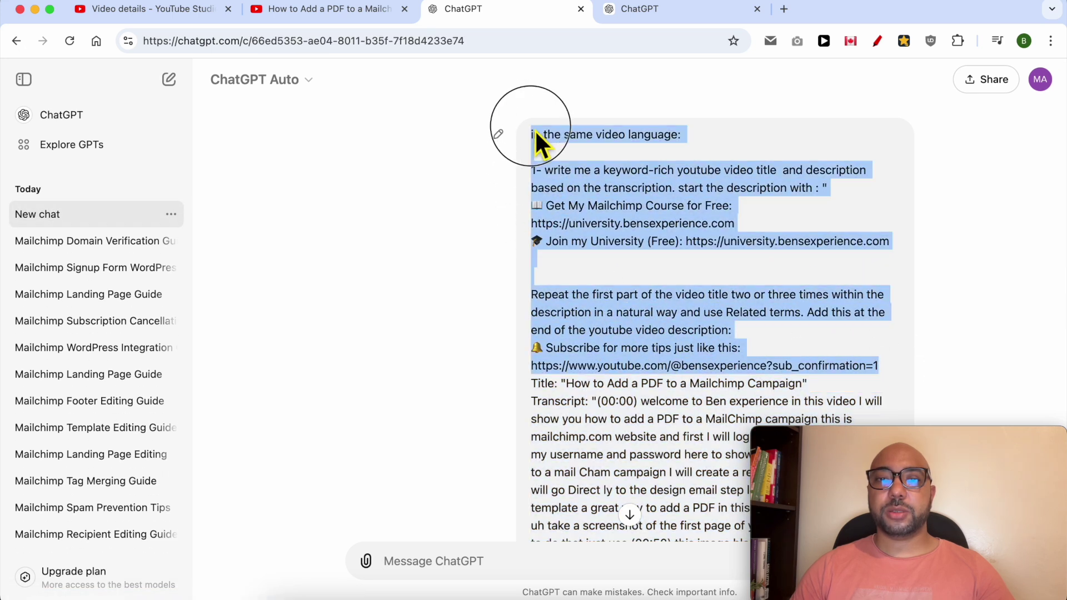
triple_click(601, 389)
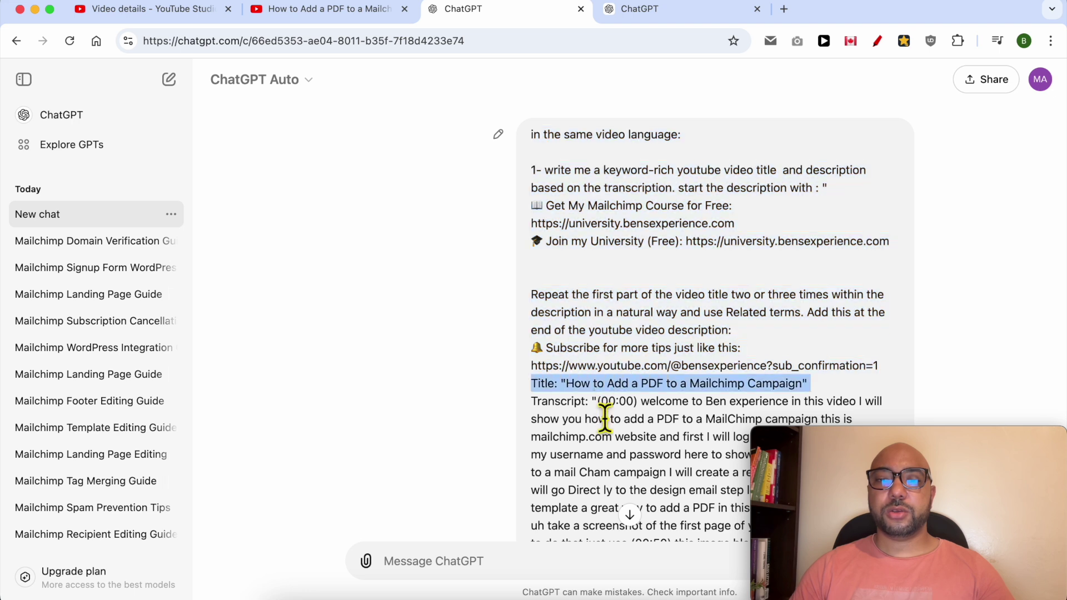
drag(546, 405, 629, 456)
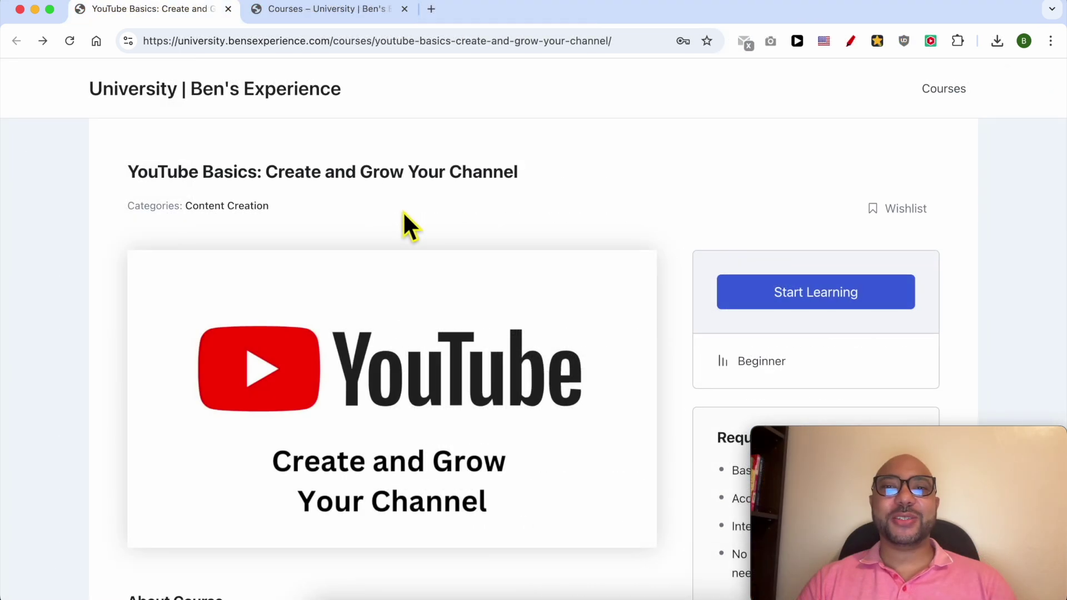
Highlight the YouTube Basics course title and expand the Content Creation and Uploading section.
drag(109, 180, 592, 173)
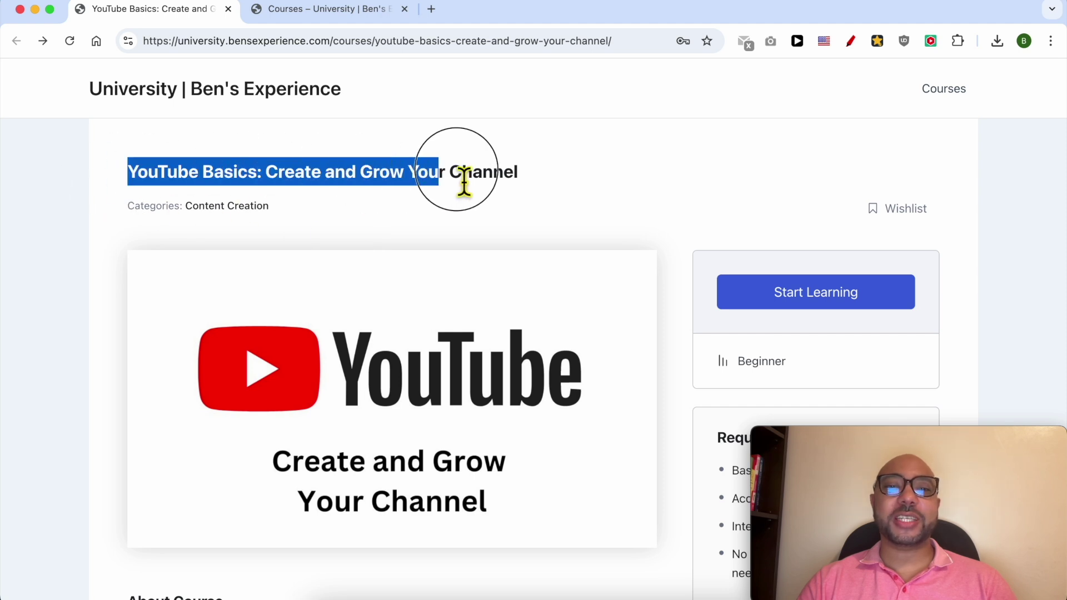
click(592, 173)
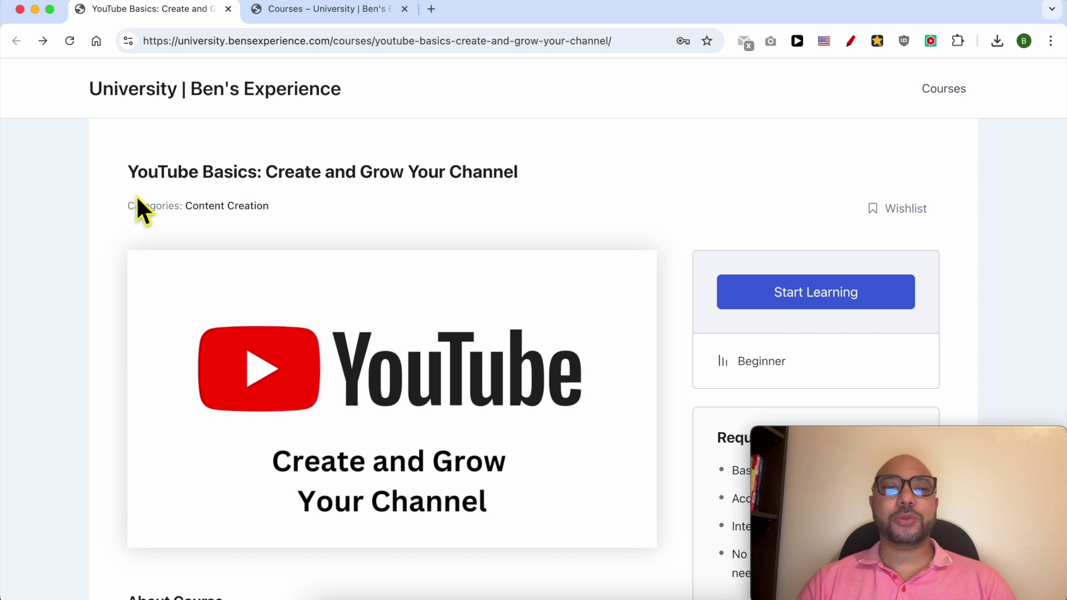
scroll(136, 195, down, 3)
scroll(143, 210, down, 2)
scroll(143, 203, down, 3)
scroll(147, 207, down, 3)
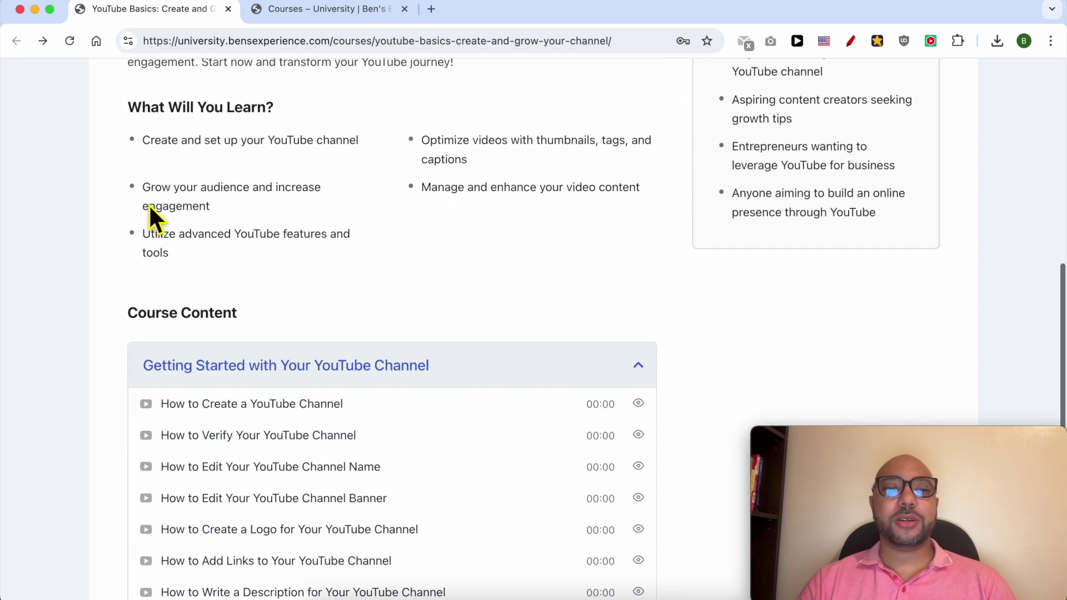
scroll(239, 278, down, 2)
scroll(223, 223, down, 2)
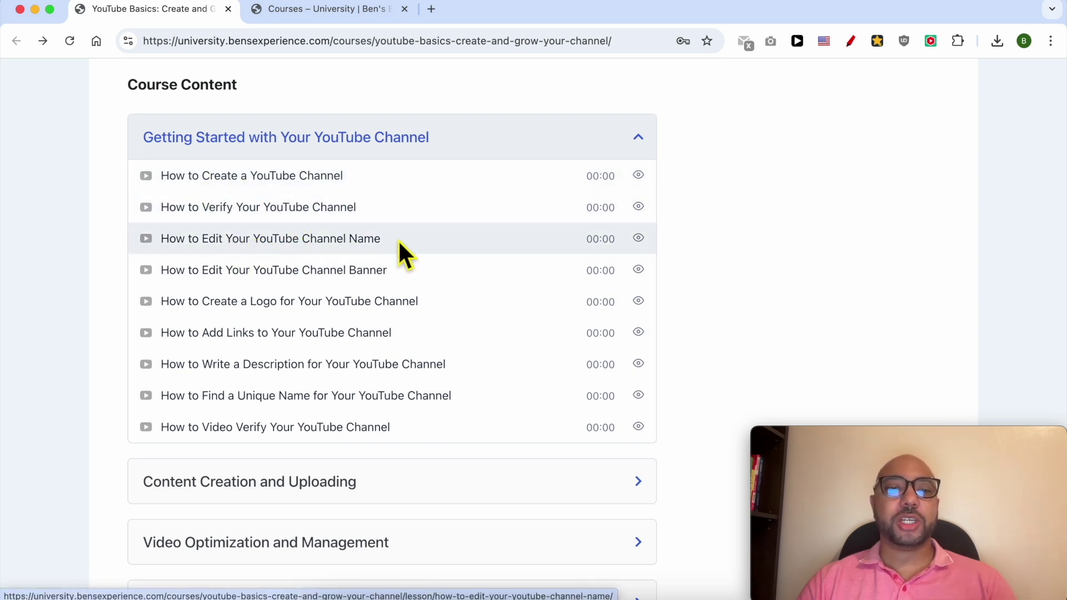
scroll(409, 273, down, 1)
scroll(369, 285, down, 1)
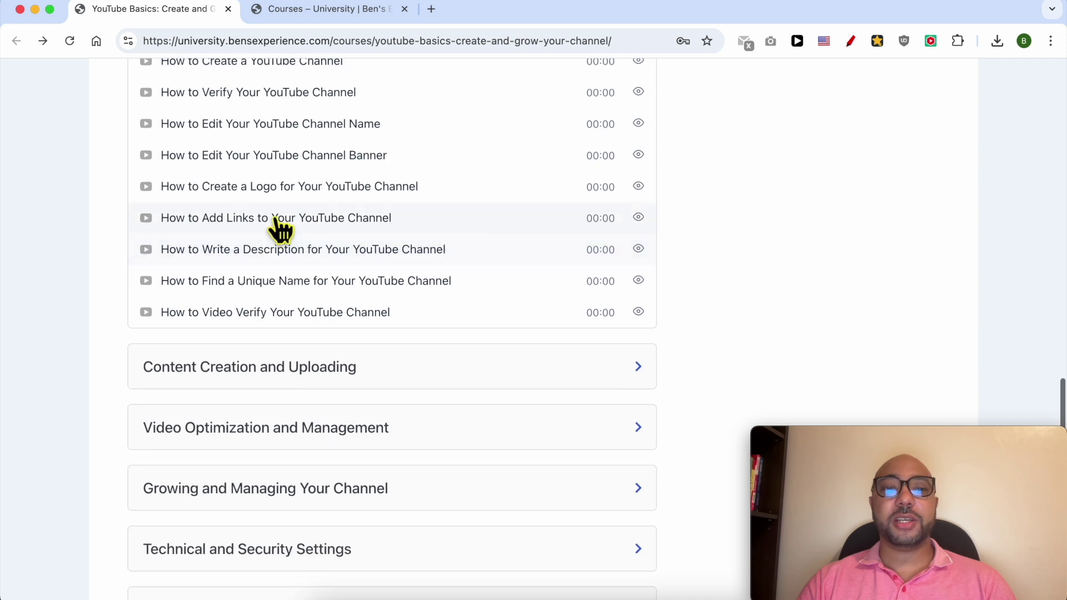
scroll(281, 229, down, 1)
scroll(317, 317, down, 2)
click(305, 245)
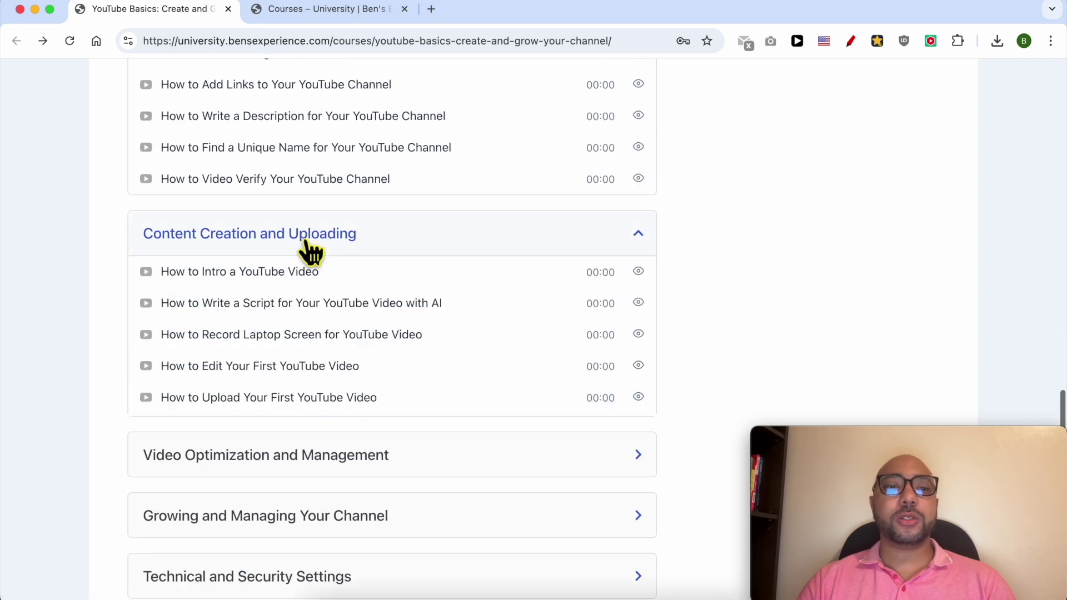
Expand the Video Optimization and Management and Growing and Managing Your Channel sections.
scroll(195, 261, down, 3)
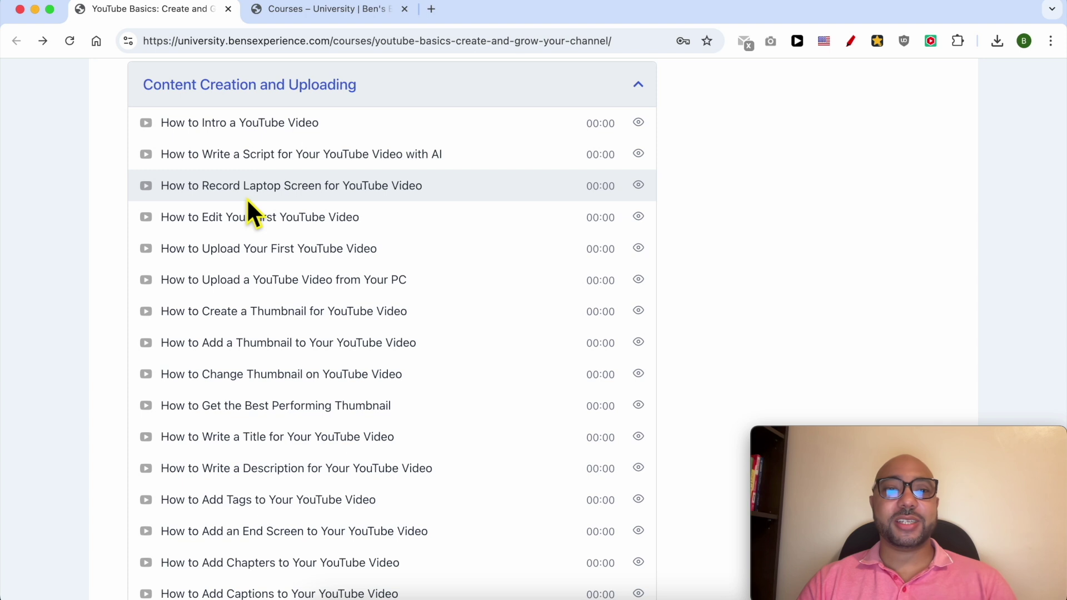
scroll(255, 206, down, 5)
scroll(270, 231, down, 2)
scroll(269, 231, down, 4)
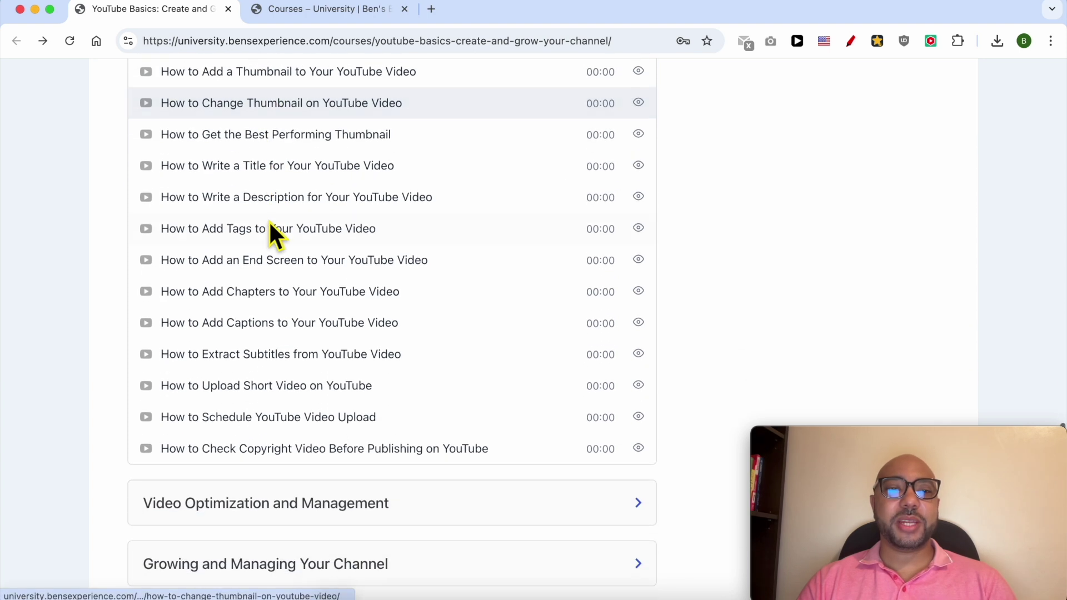
scroll(269, 231, down, 3)
scroll(300, 311, down, 6)
click(300, 325)
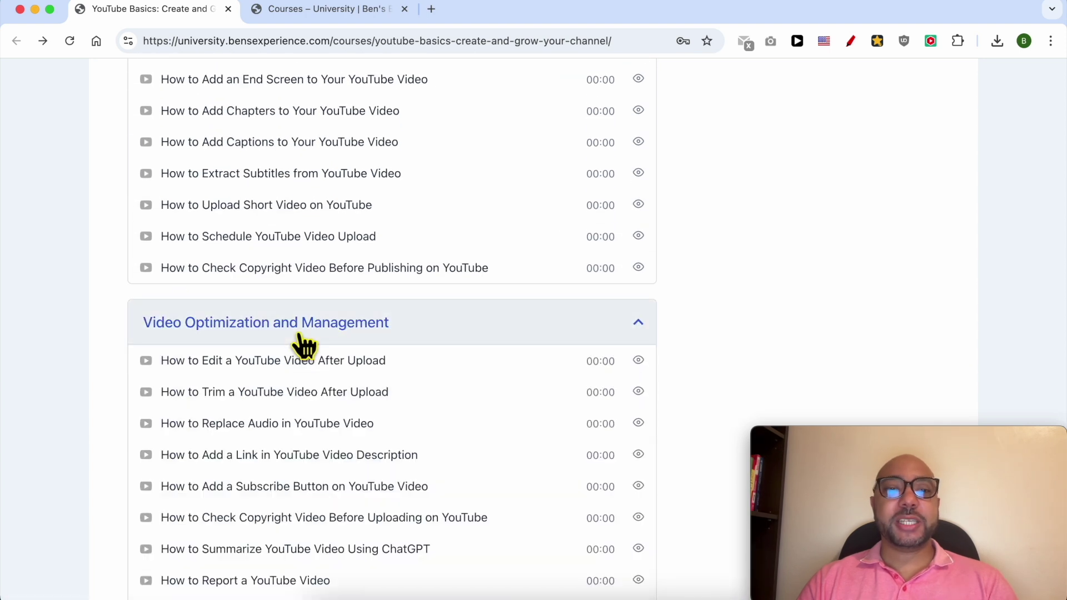
scroll(297, 334, down, 2)
scroll(266, 319, down, 4)
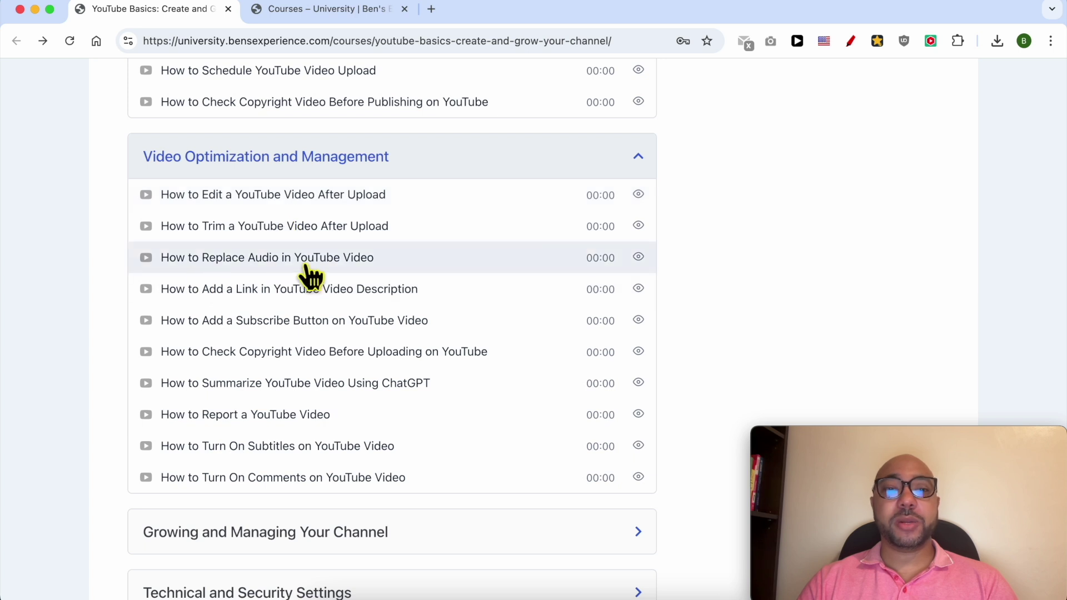
scroll(253, 312, down, 1)
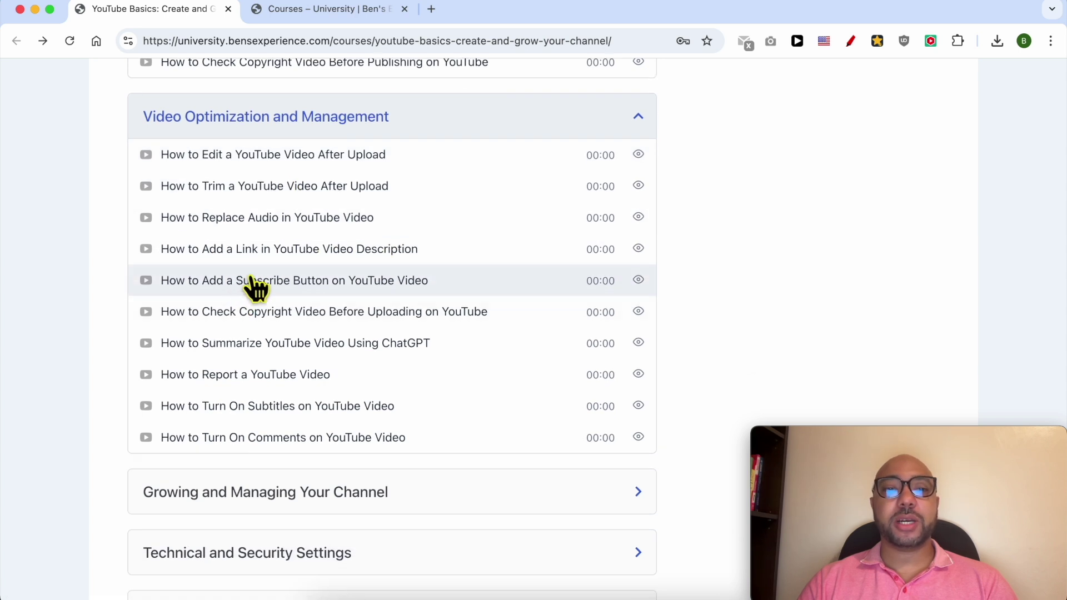
scroll(255, 309, down, 1)
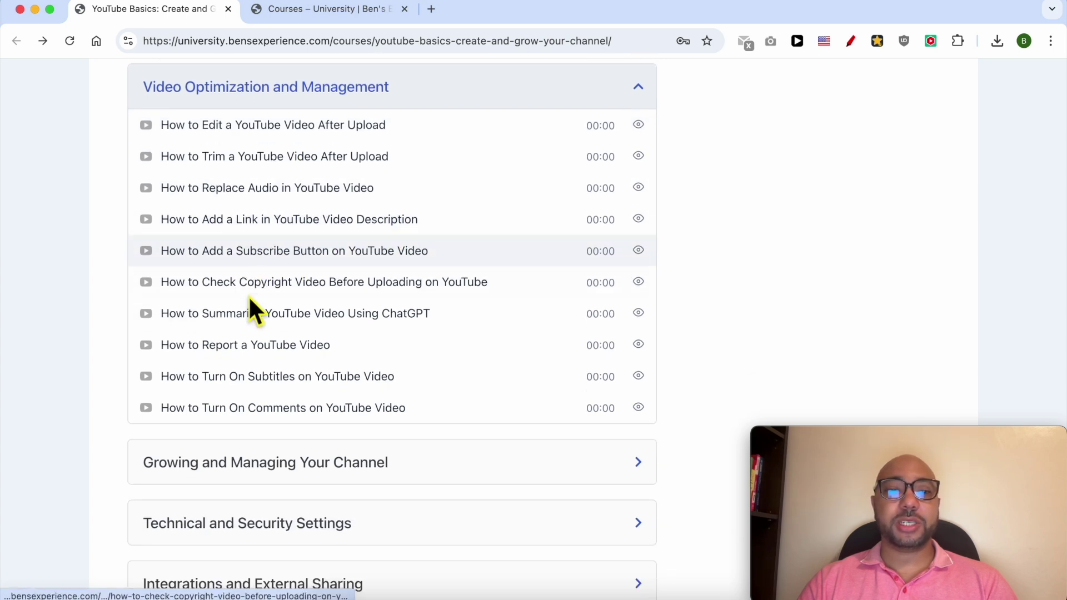
scroll(228, 256, down, 2)
scroll(362, 223, down, 1)
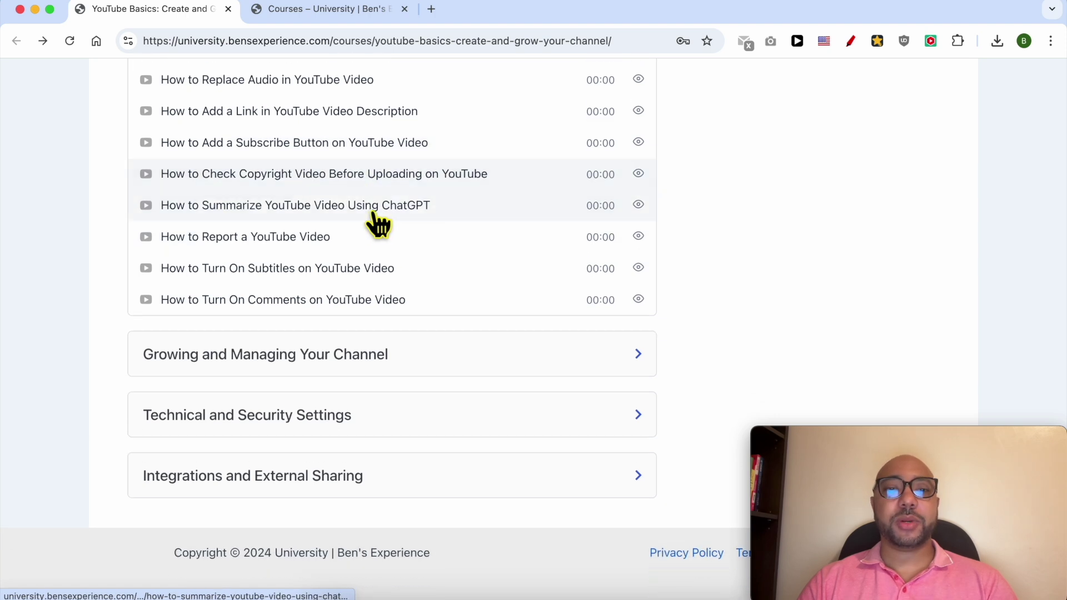
click(251, 356)
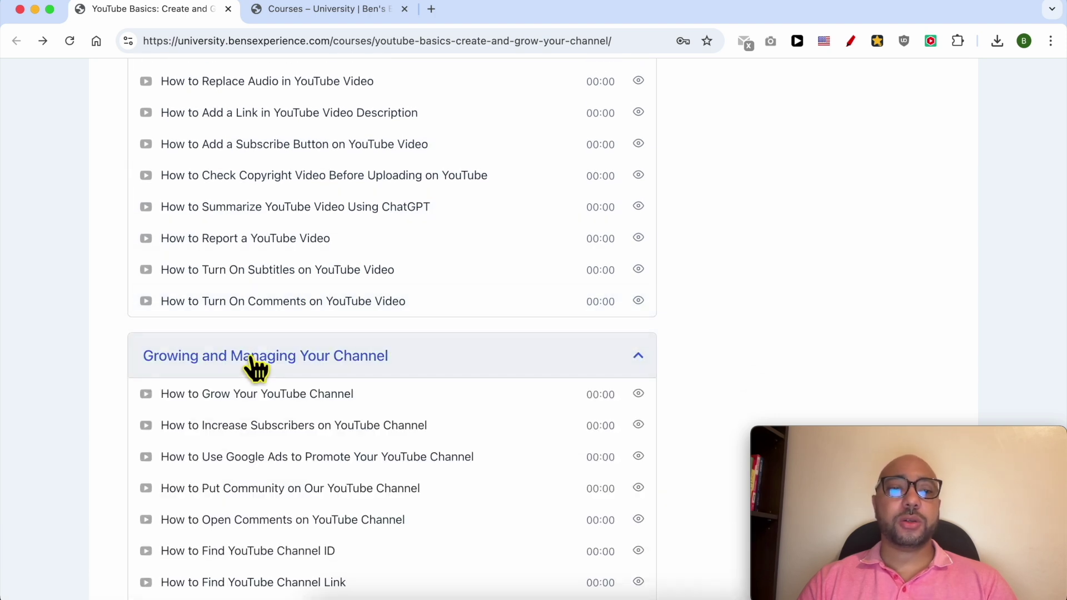
Expand the Technical and Security Settings and Integrations and External Sharing sections.
scroll(253, 359, down, 3)
scroll(253, 361, down, 1)
scroll(256, 364, down, 2)
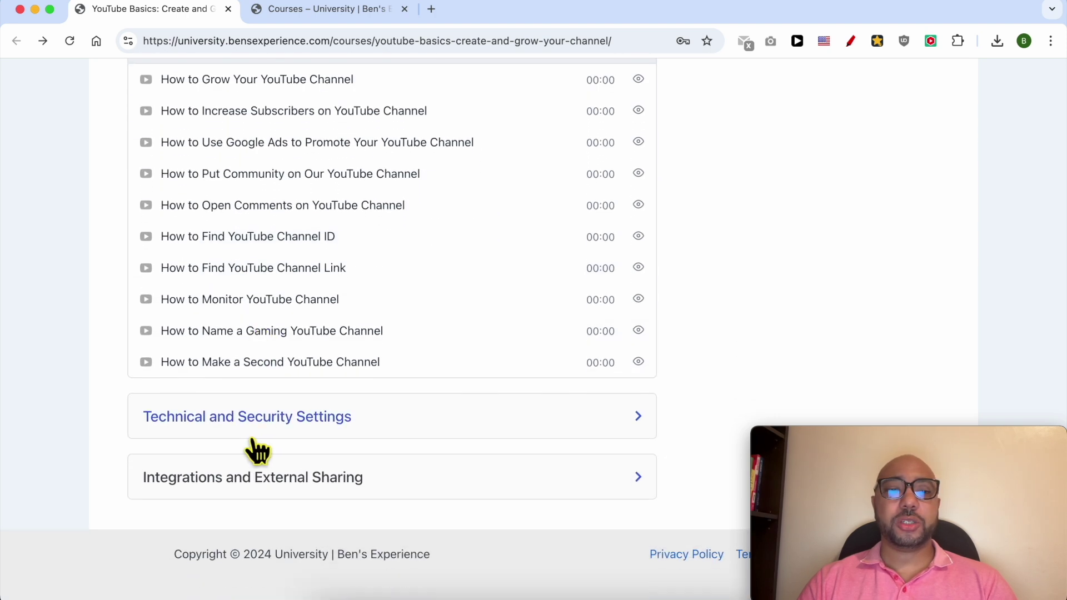
click(249, 433)
scroll(300, 450, down, 2)
scroll(305, 450, down, 1)
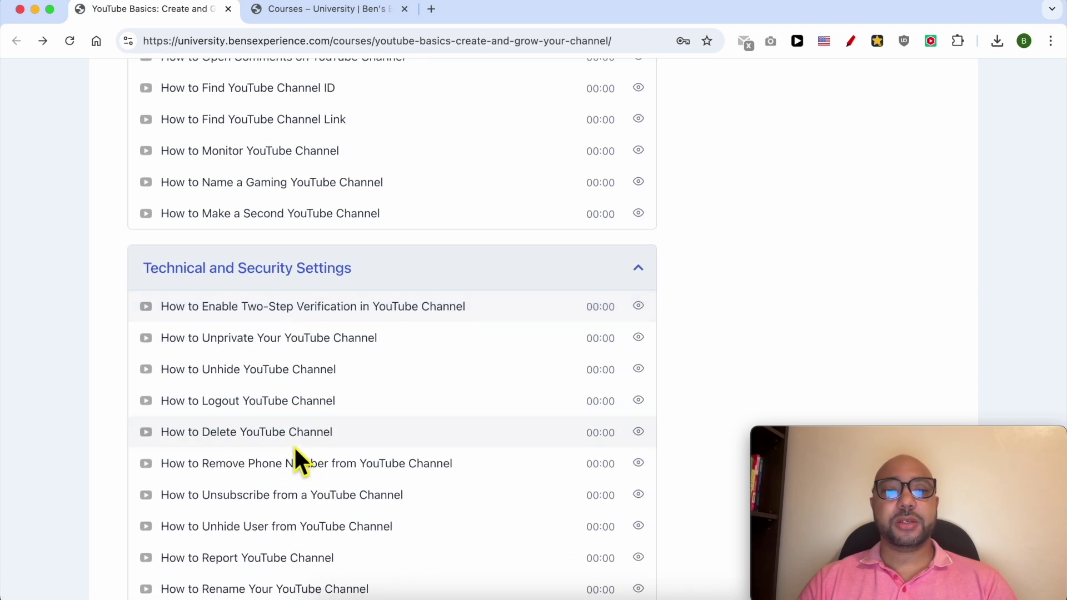
scroll(295, 453, down, 5)
click(244, 473)
scroll(244, 482, down, 3)
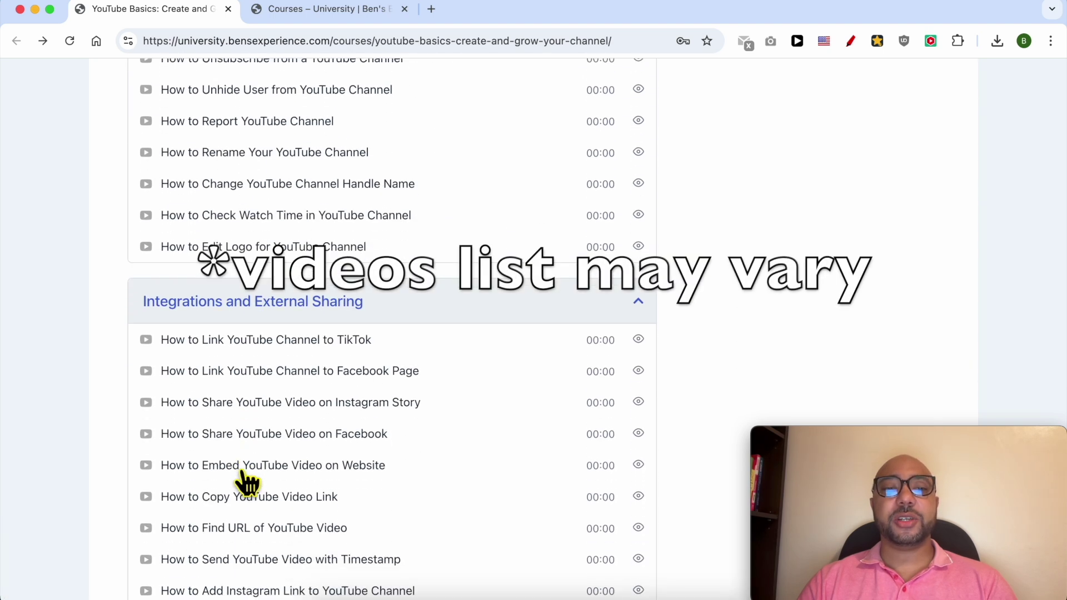
scroll(244, 482, down, 1)
scroll(244, 484, down, 2)
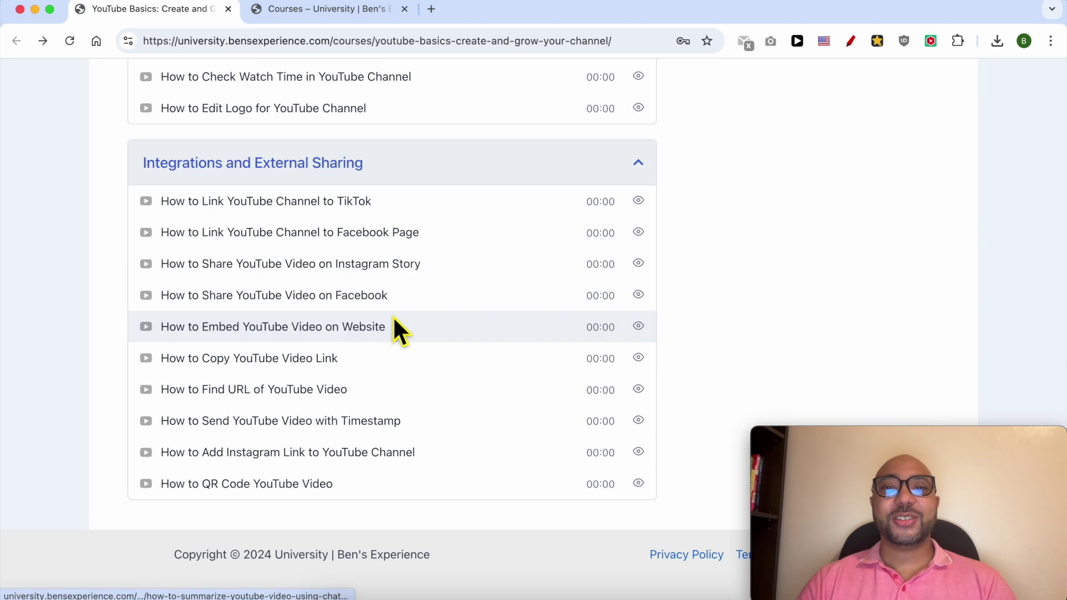
scroll(398, 339, up, 15)
scroll(399, 342, up, 15)
scroll(399, 340, up, 15)
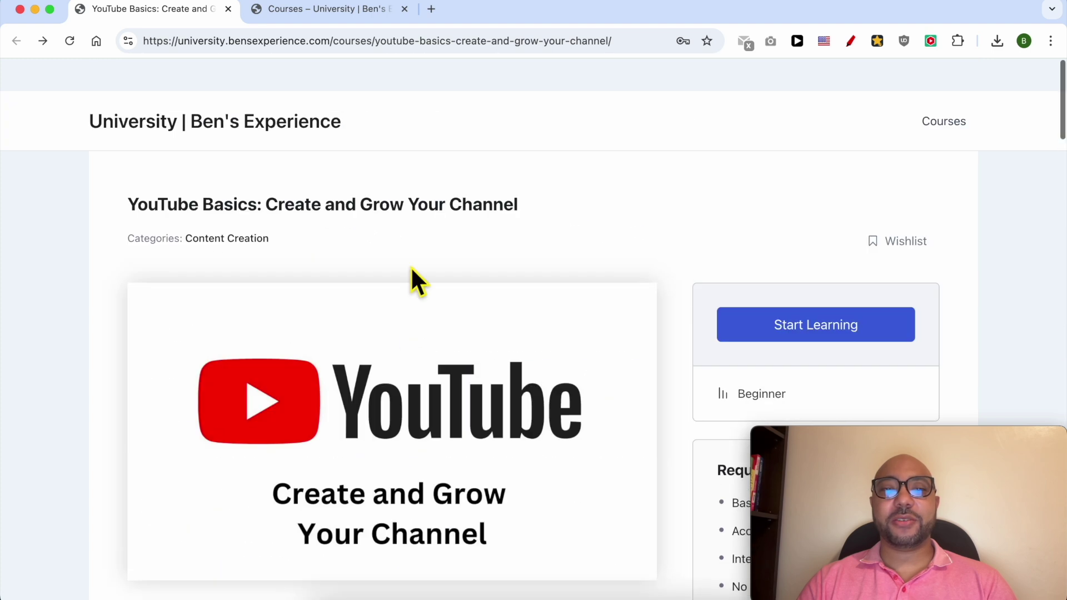
Open the Courses catalogue, browse down the course grid, and highlight the site URL.
click(340, 11)
click(385, 110)
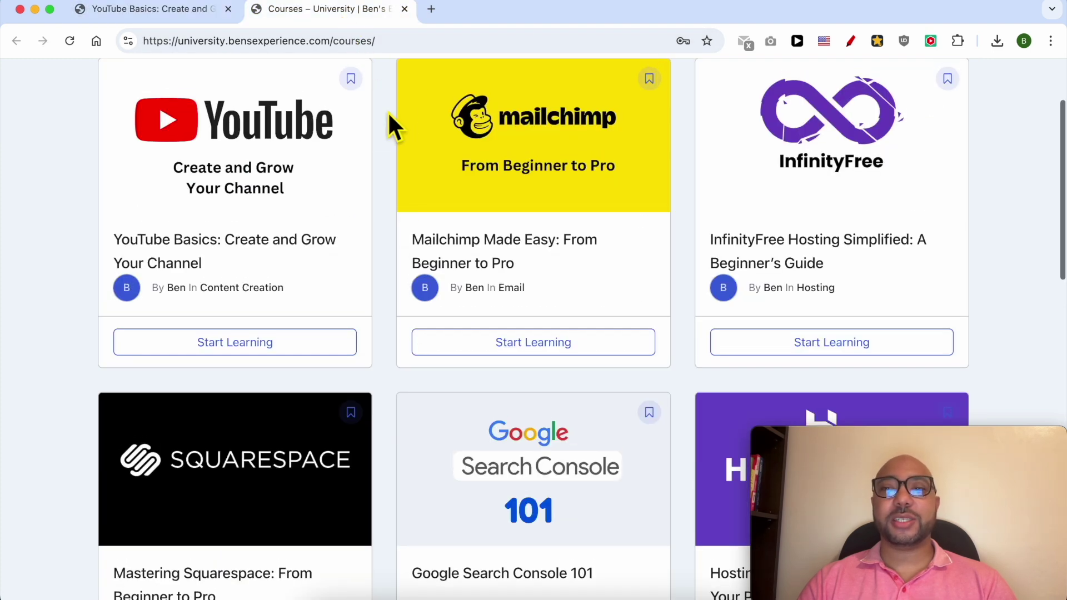
scroll(390, 146, down, 4)
scroll(391, 145, down, 2)
scroll(391, 158, down, 3)
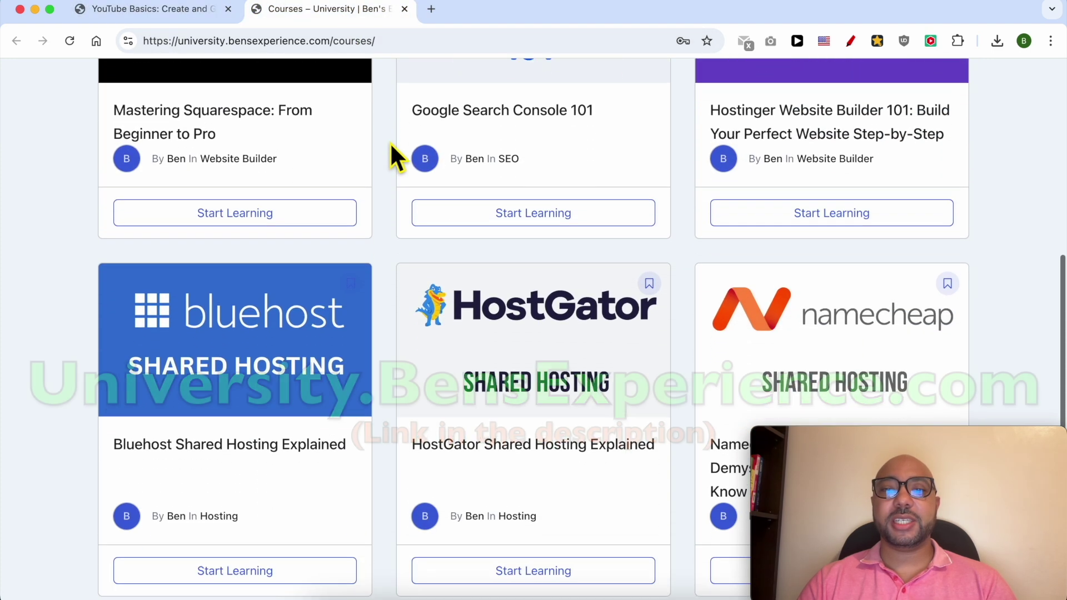
scroll(390, 158, down, 2)
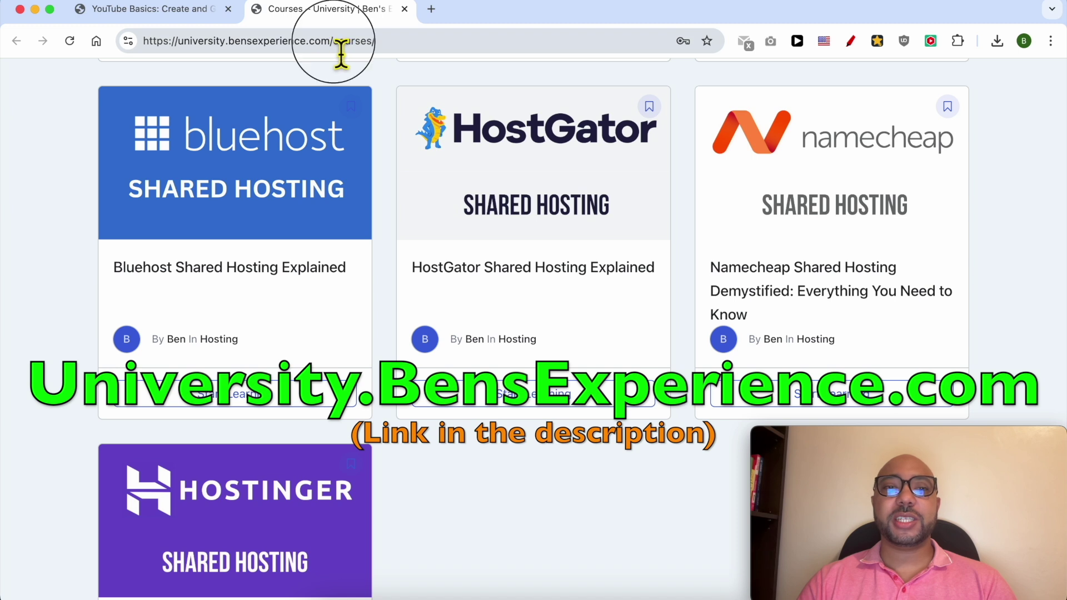
drag(333, 42, 91, 57)
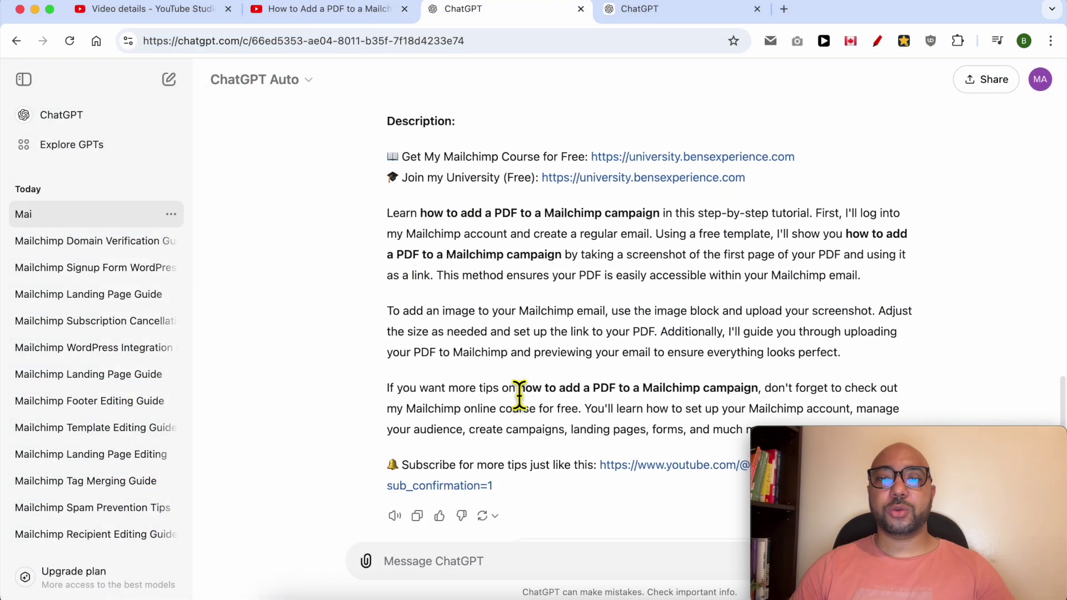
Select ChatGPT's generated Mailchimp description through sub_confirmation=1 and open its copy menu.
scroll(533, 396, up, 3)
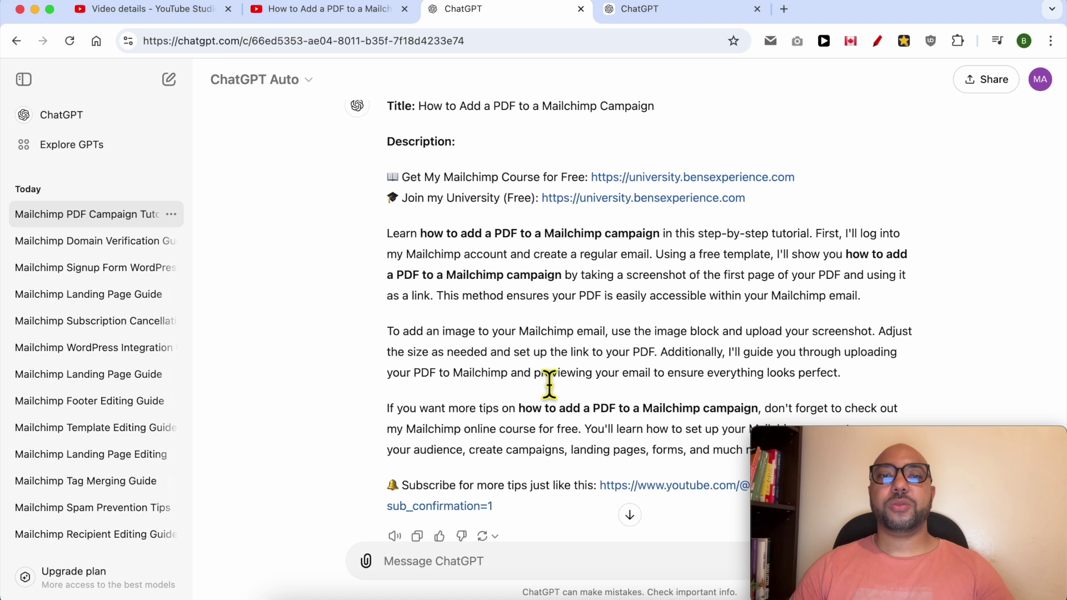
drag(427, 106, 718, 115)
click(468, 117)
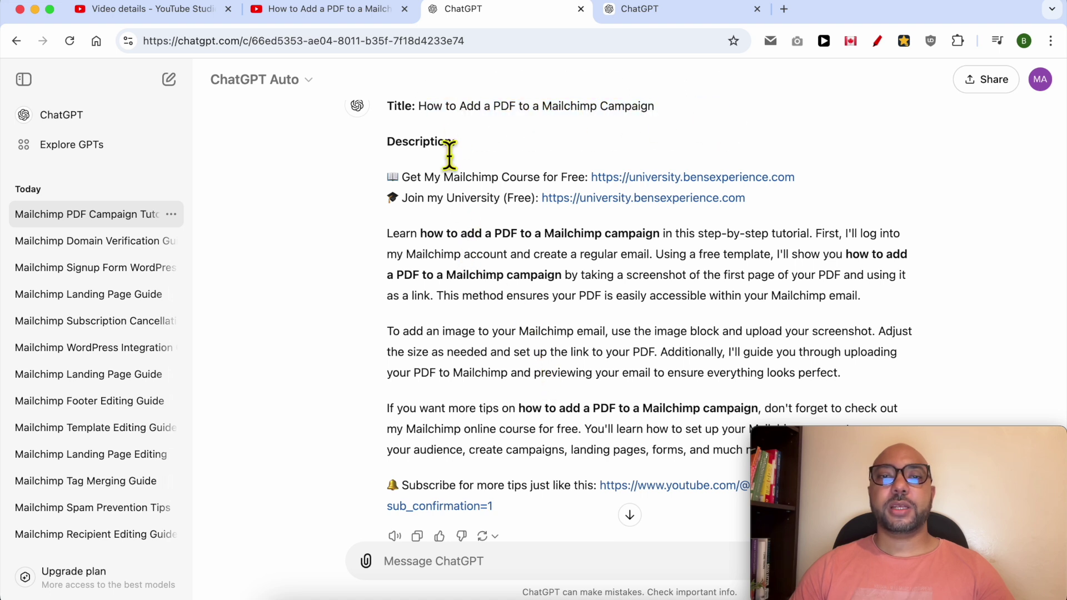
drag(389, 178, 514, 414)
scroll(424, 310, down, 2)
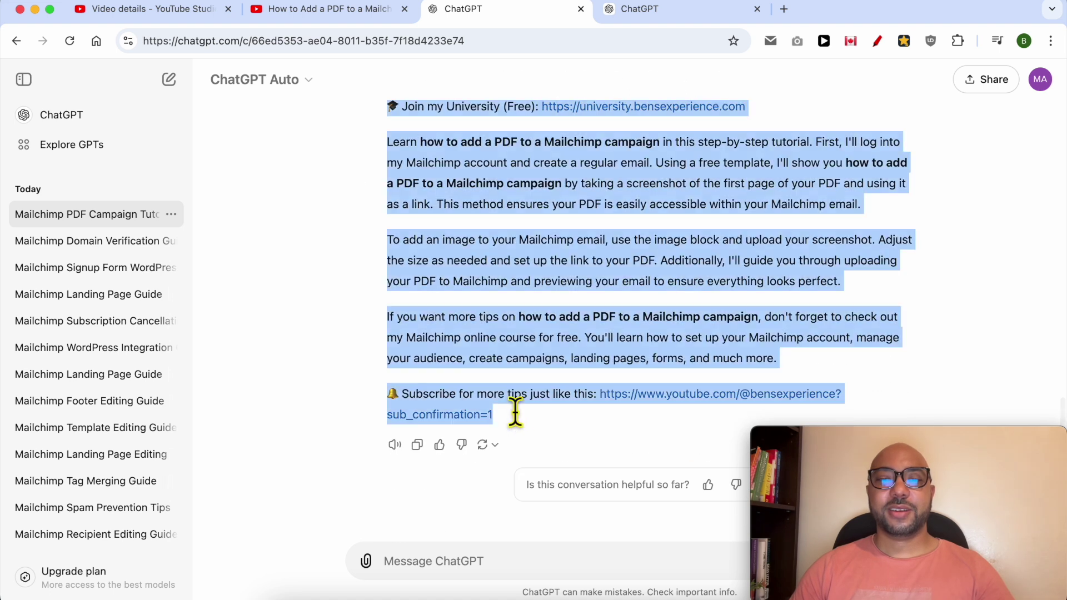
right_click(500, 274)
Overwrite the Mailchimp PDF video's YouTube Studio description with the copied ChatGPT-generated description.
click(519, 303)
click(195, 9)
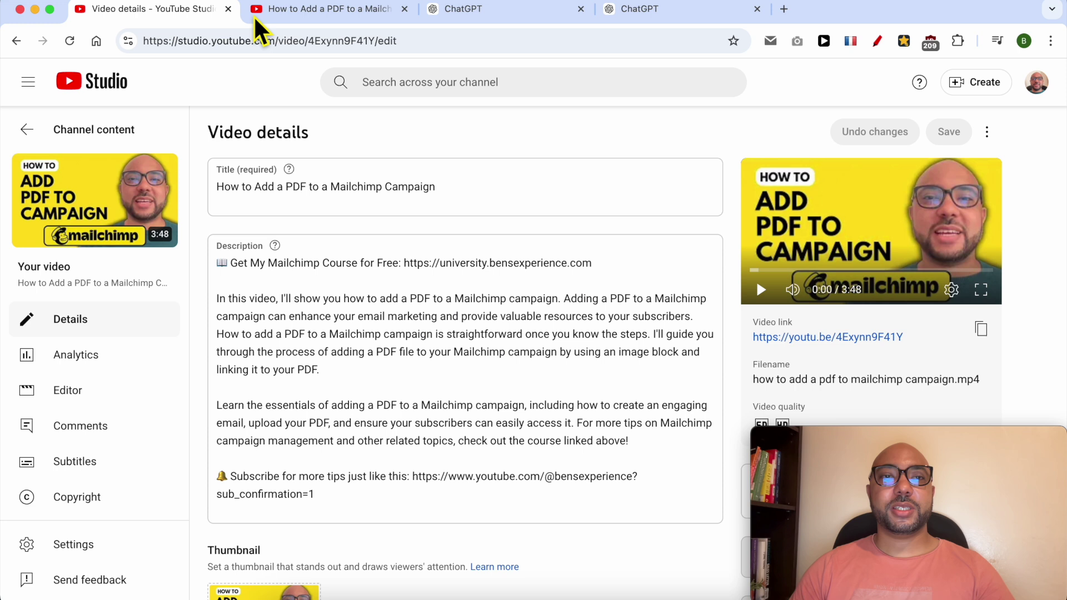
key(super+a)
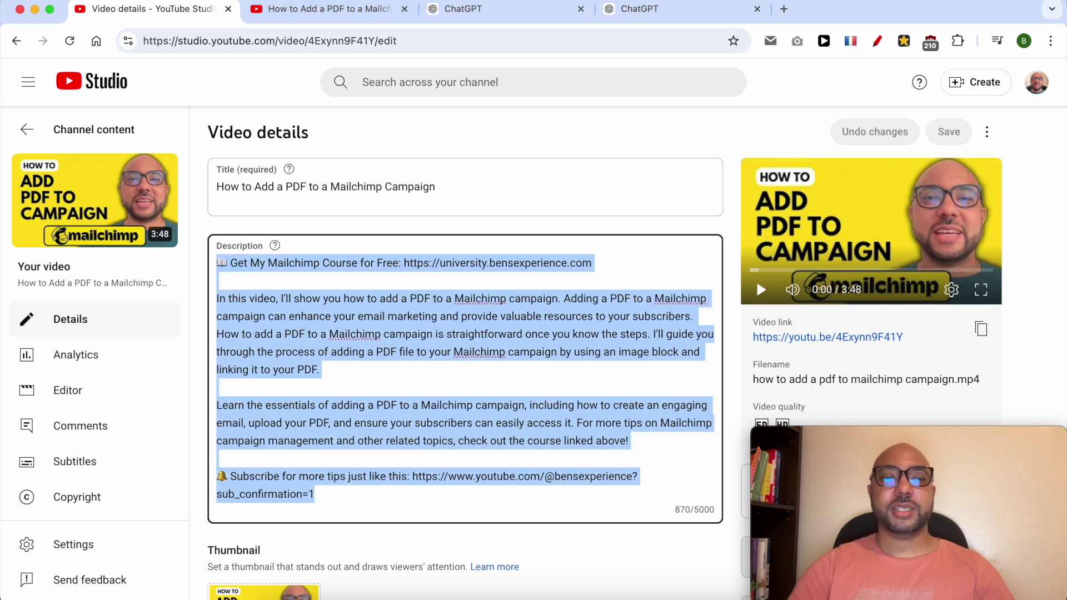
key(BackSpace)
key(super+v)
click(329, 316)
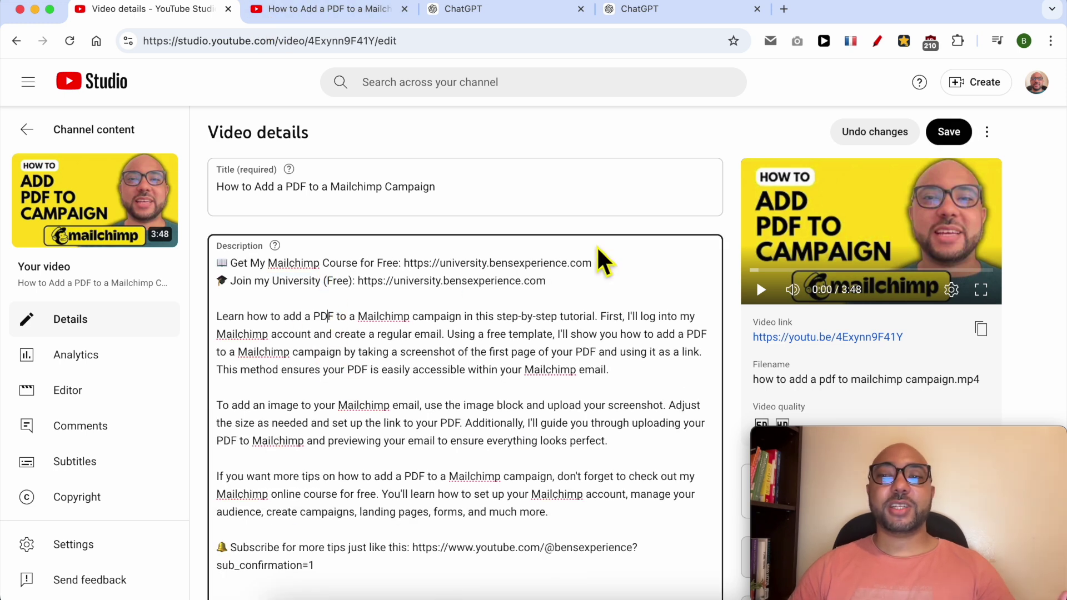